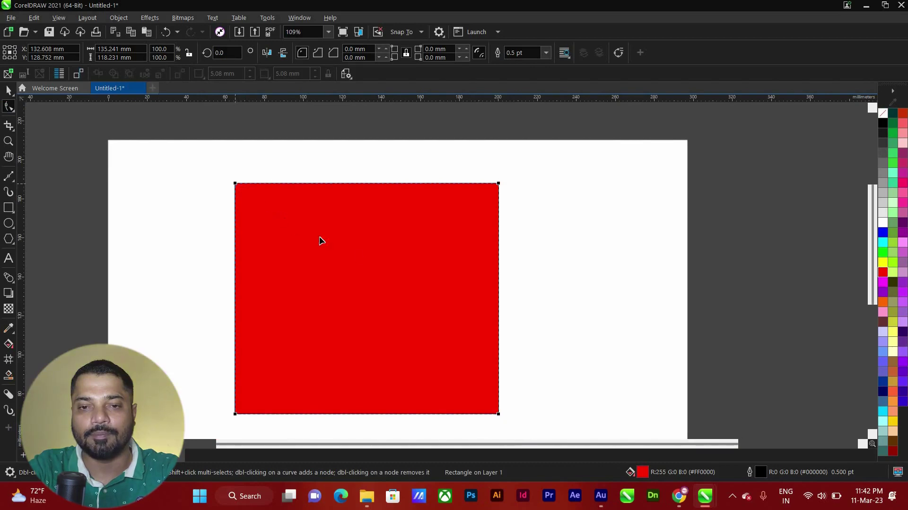
Round the red rectangle's corners with the Shape tool, then undo back to sharp corners
left_click_drag(235, 183, 264, 199)
scroll(489, 279, "up", 1)
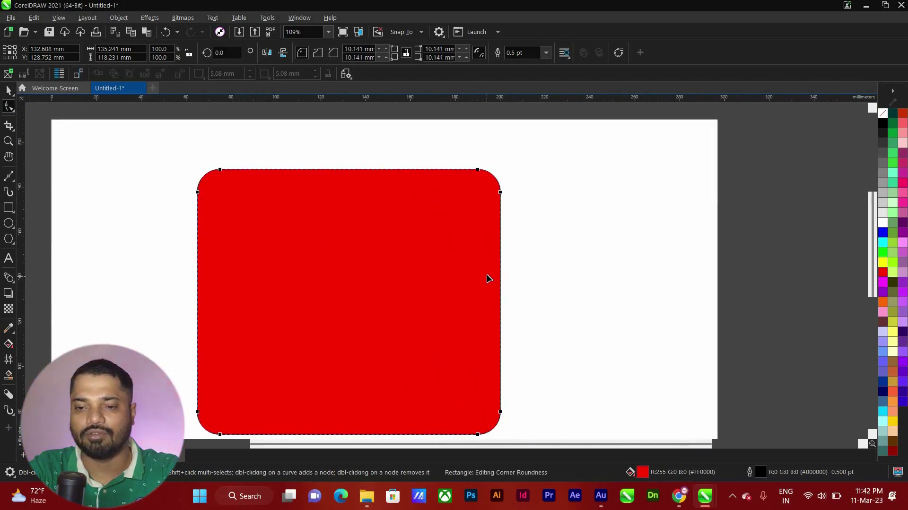
key("ctrl+z")
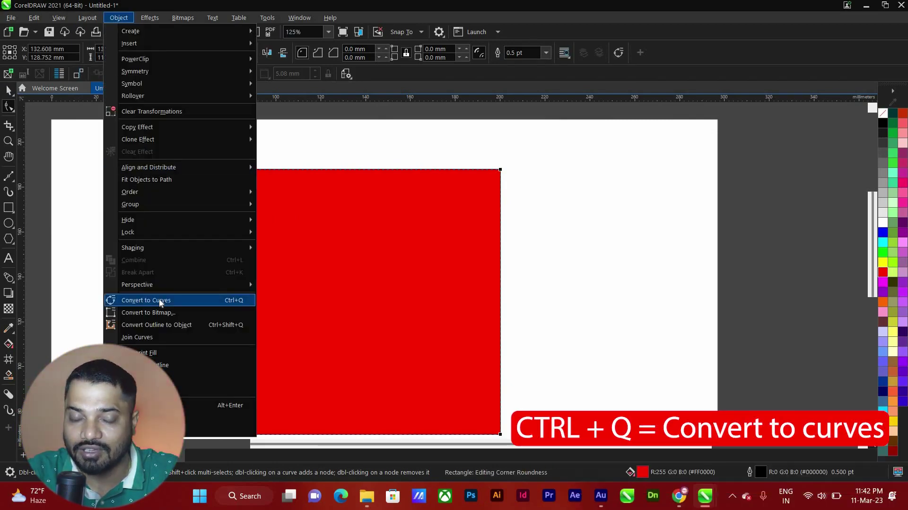
Convert the red rectangle to curves and move it up and to the right
key("ctrl+q")
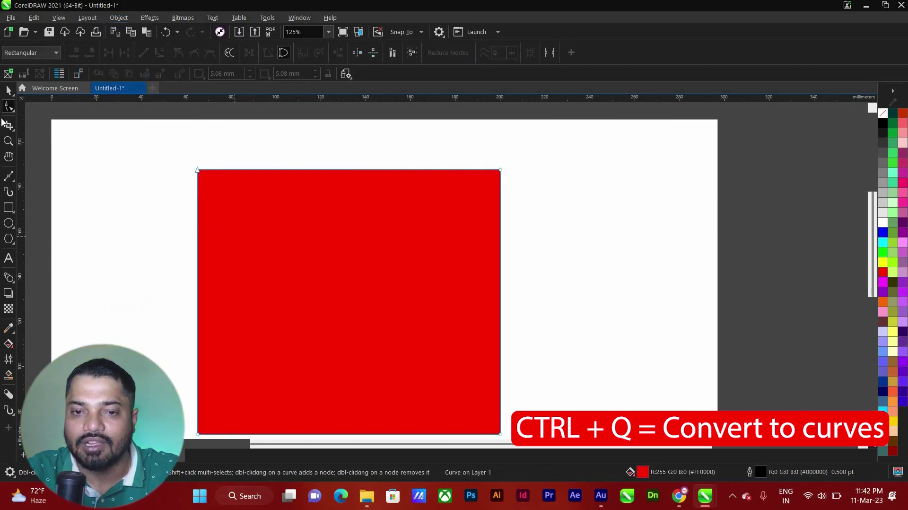
key("space")
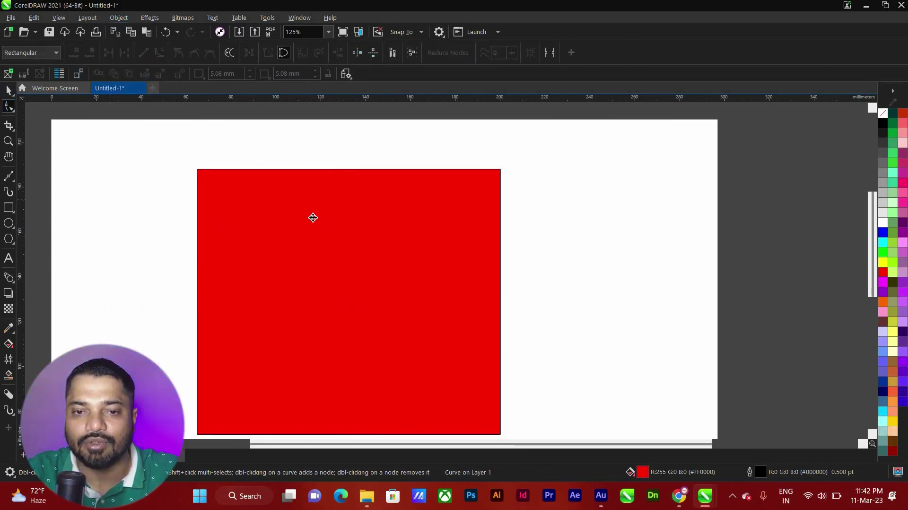
left_click_drag(312, 217, 351, 202)
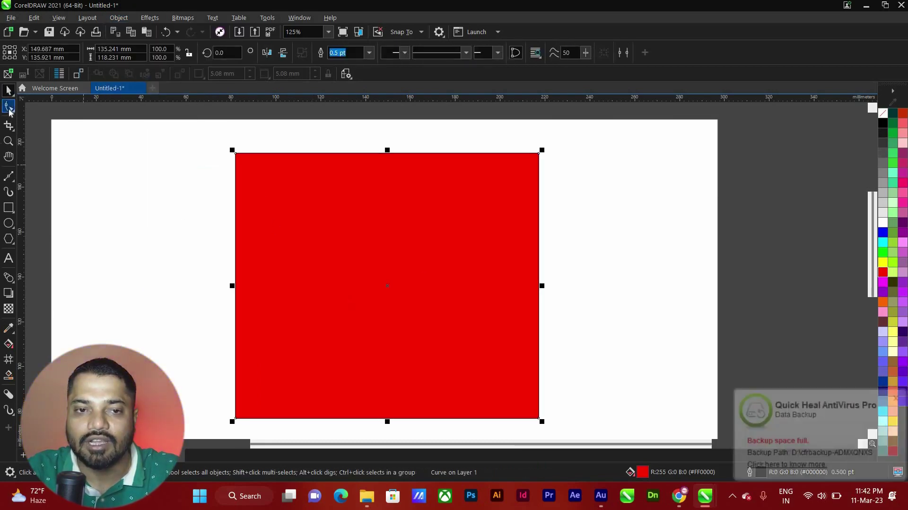
Drag two corner nodes inward and add two new nodes on the left and top edges
left_click(9, 106)
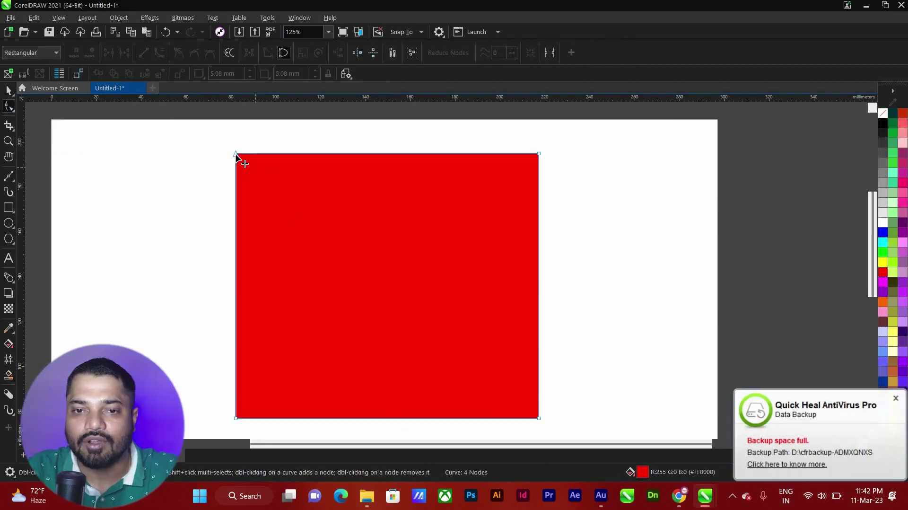
left_click_drag(349, 283, 689, 313)
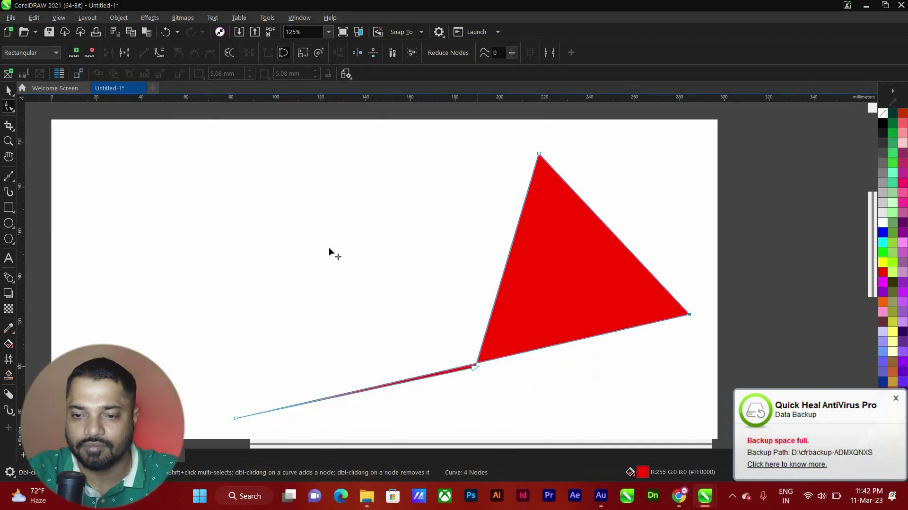
left_click_drag(474, 366, 329, 249)
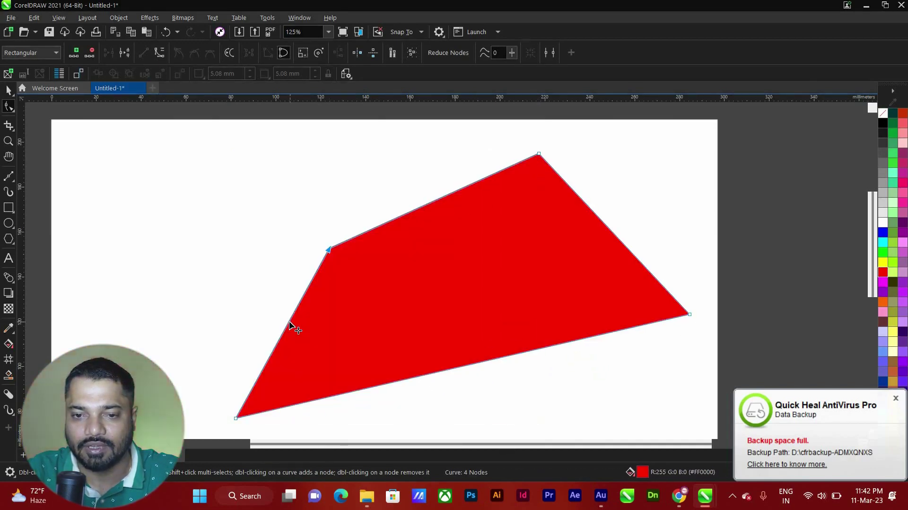
double_click(289, 325)
left_click_drag(290, 325, 151, 282)
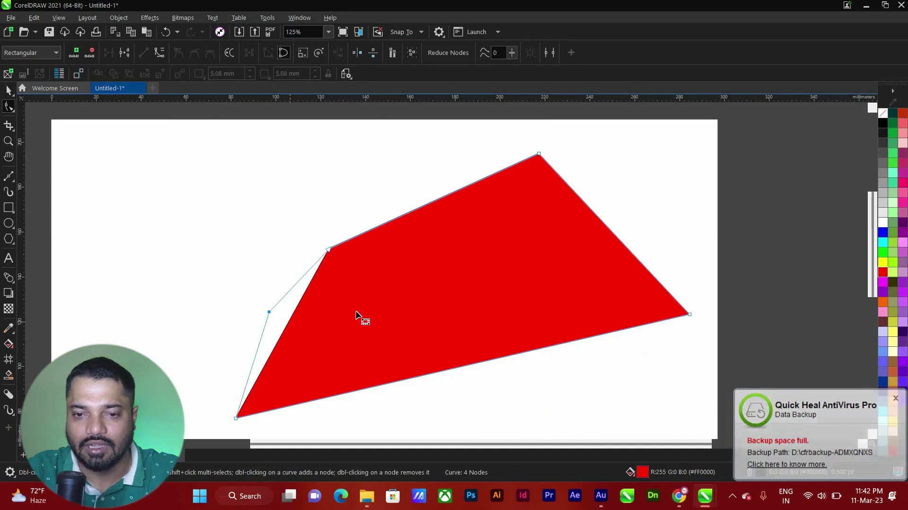
double_click(401, 217)
left_click_drag(402, 218, 378, 161)
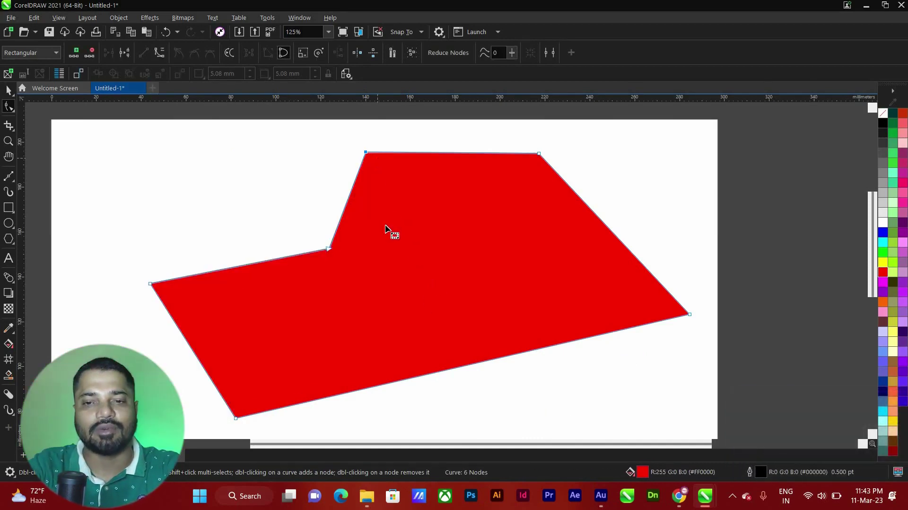
scroll(385, 228, "down", 4)
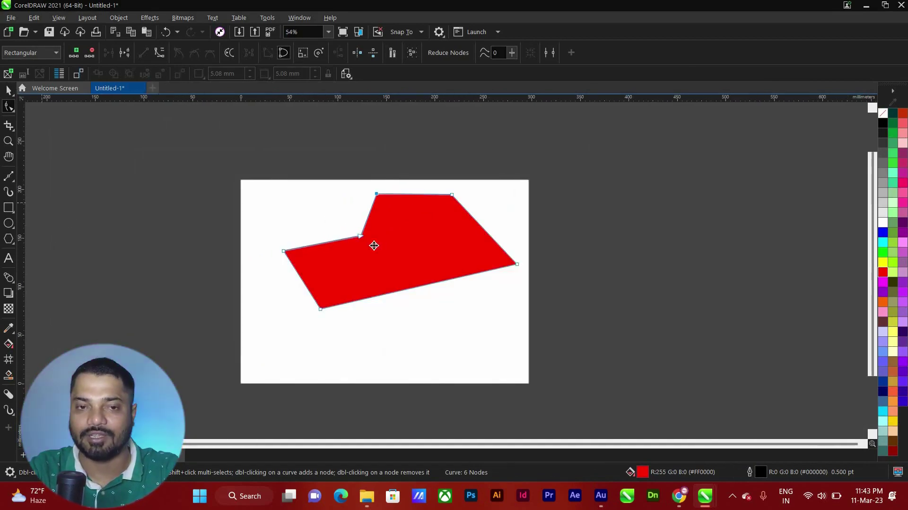
key("space")
Move the red polygon right and type the two-word brand name as text, fixing the typos
left_click_drag(303, 260, 482, 313)
scroll(530, 336, "up", 2)
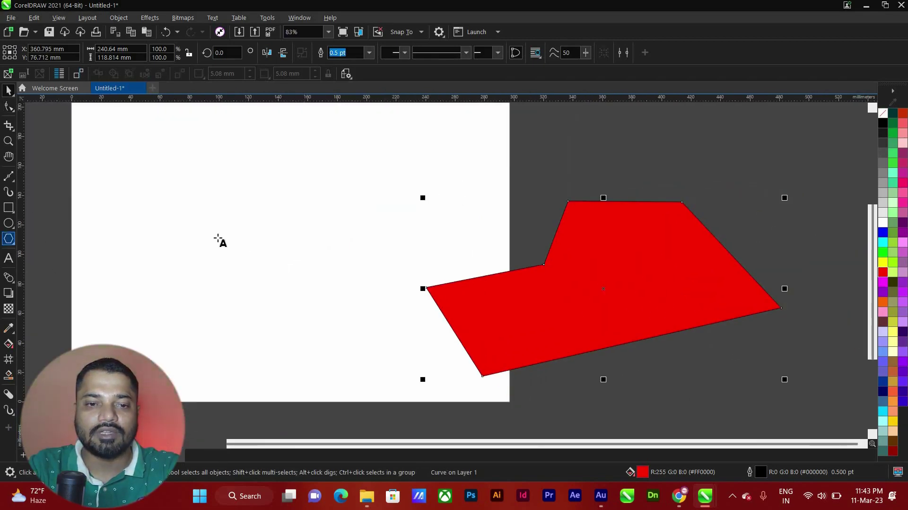
key("F8")
left_click(189, 232)
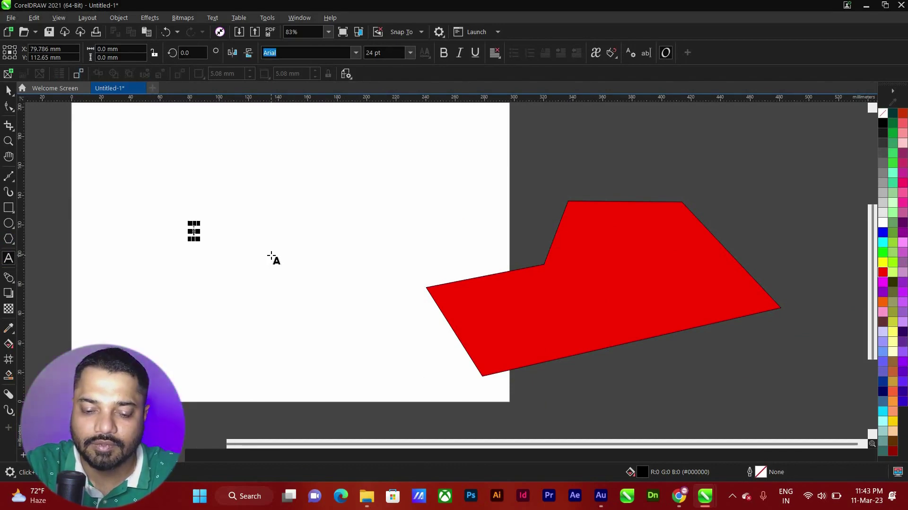
type("ishant Ar")
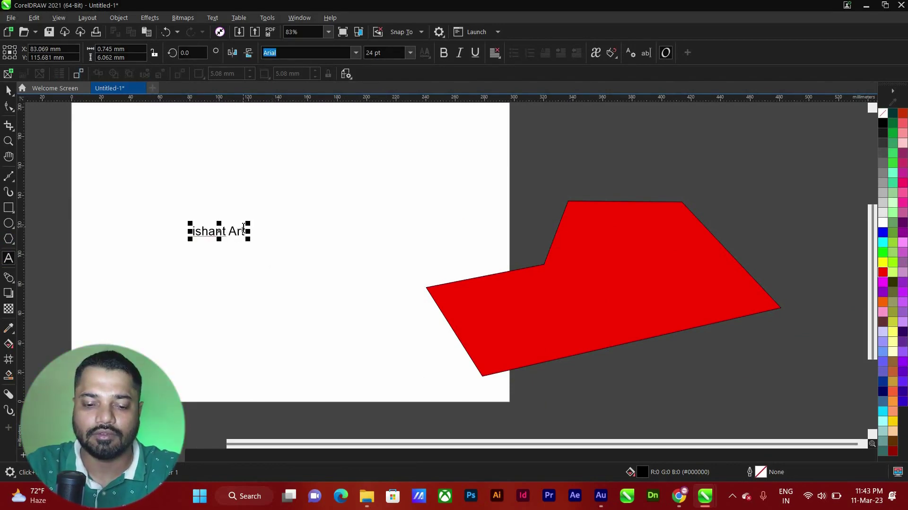
key("ctrl+a")
type("Niu")
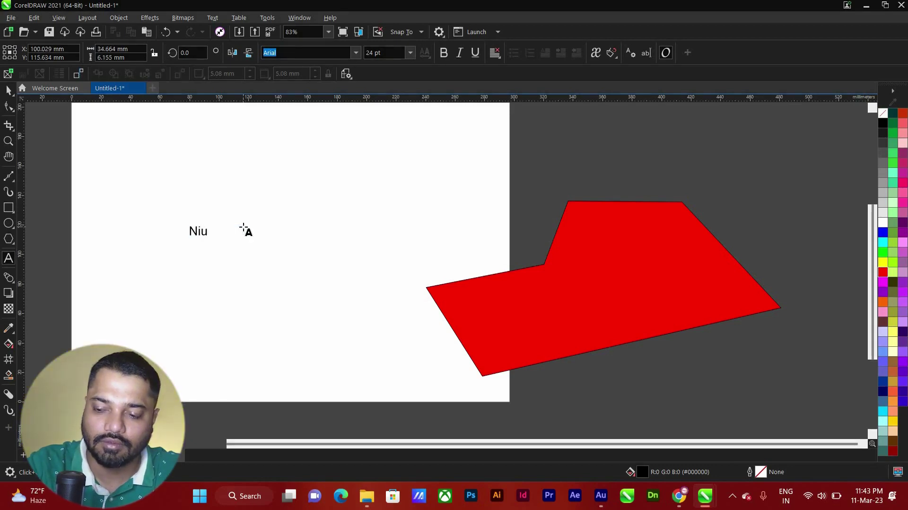
key("BackSpace")
type("shant")
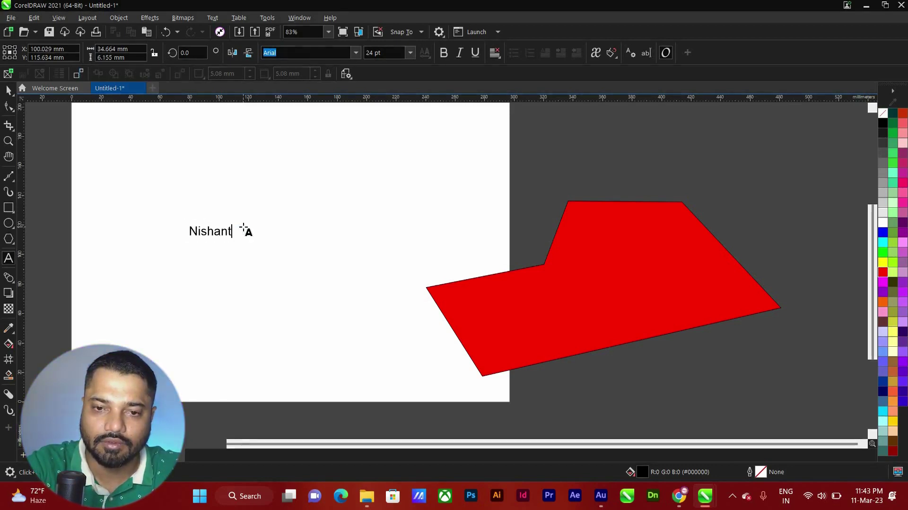
type(" Art")
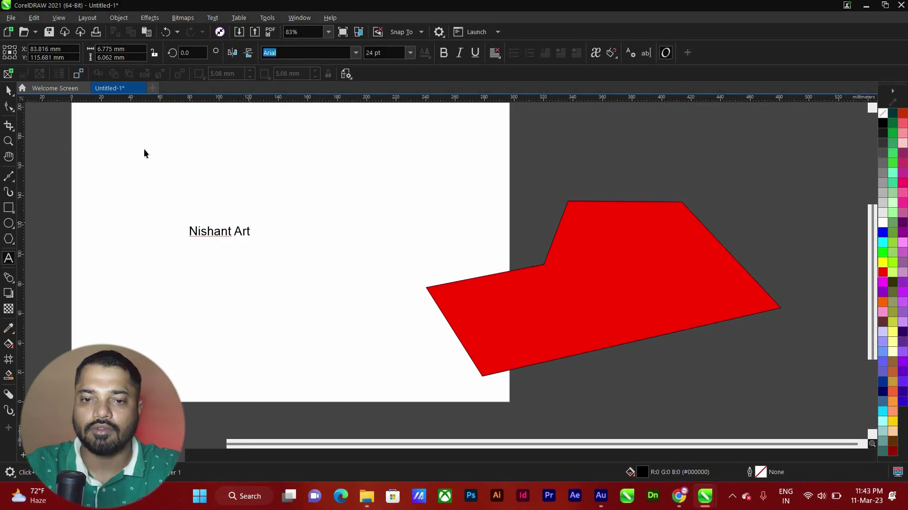
key("ctrl+space")
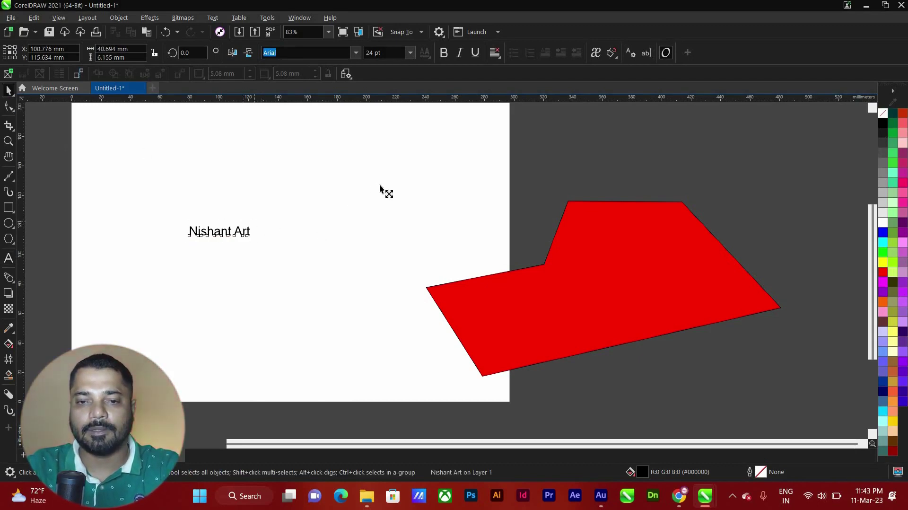
Scale the brand-name text up about 518% to roughly 124 pt and nudge it slightly right
left_click_drag(380, 187, 386, 219)
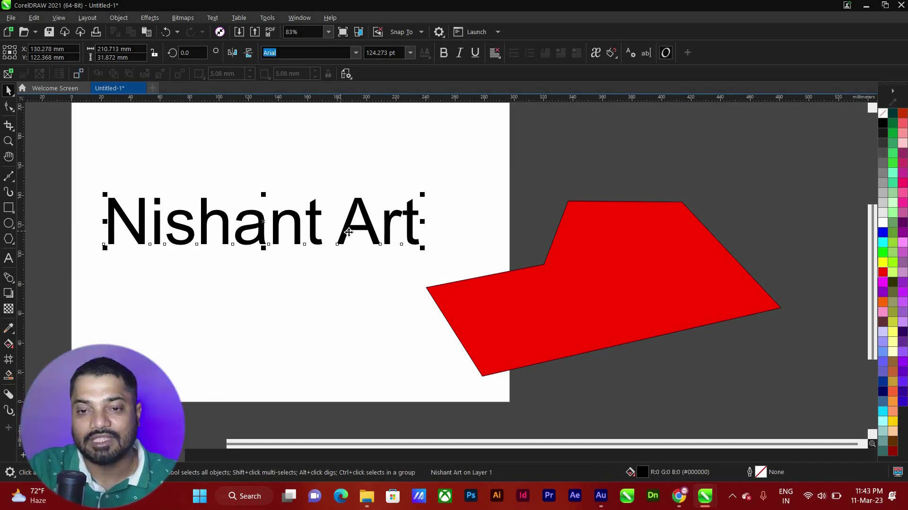
left_click_drag(349, 231, 352, 227)
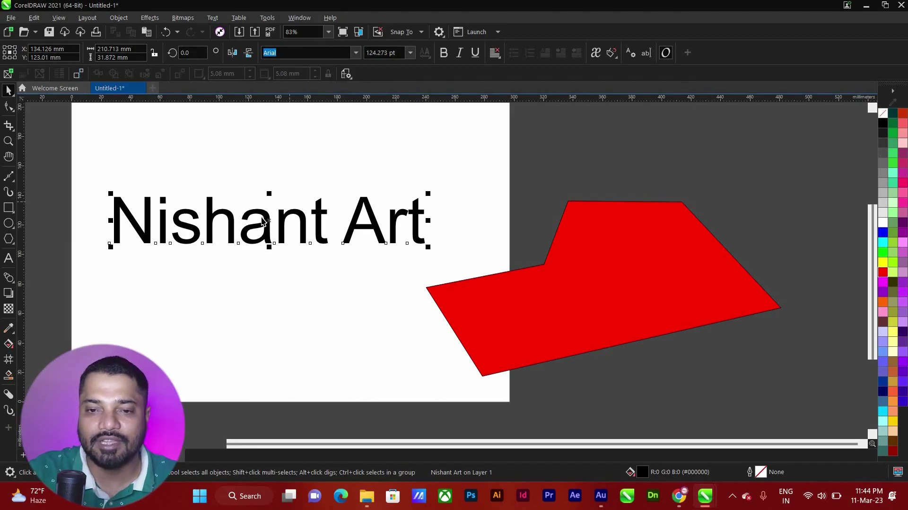
key("Escape")
double_click(231, 216)
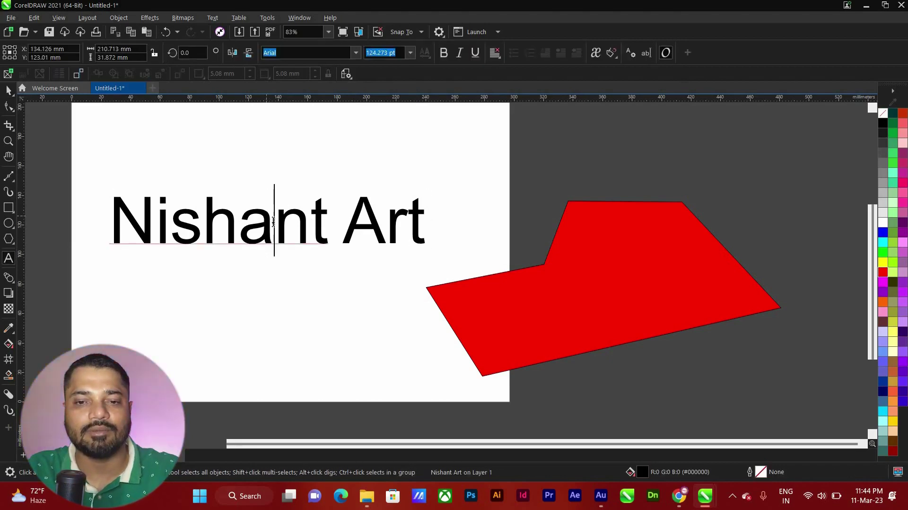
left_click_drag(239, 218, 314, 162)
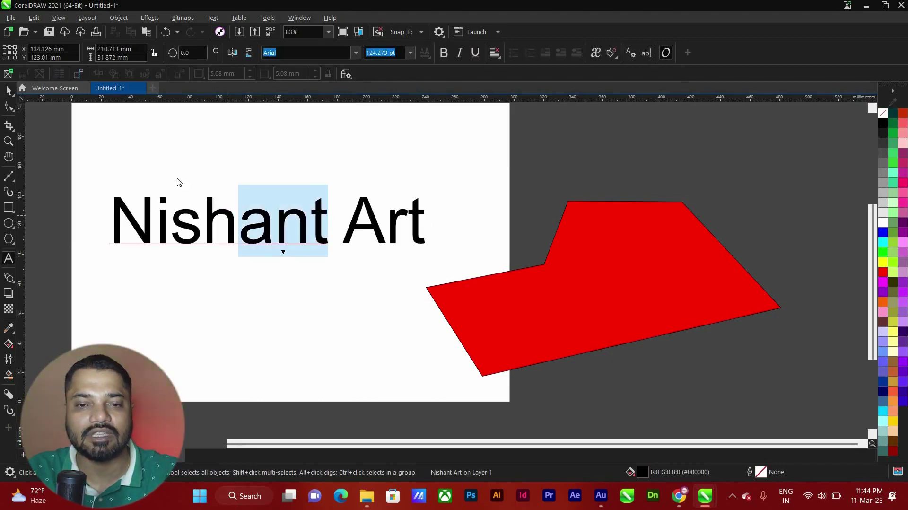
key("ctrl+space")
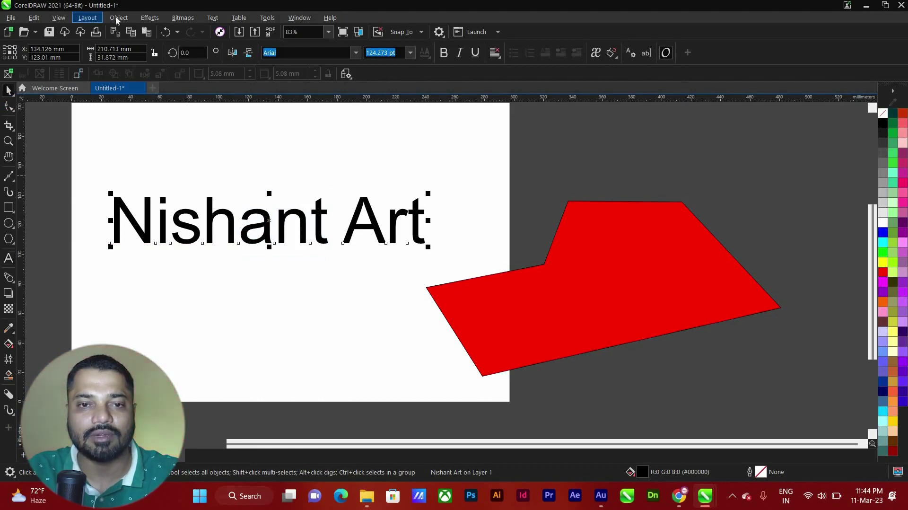
left_click(119, 18)
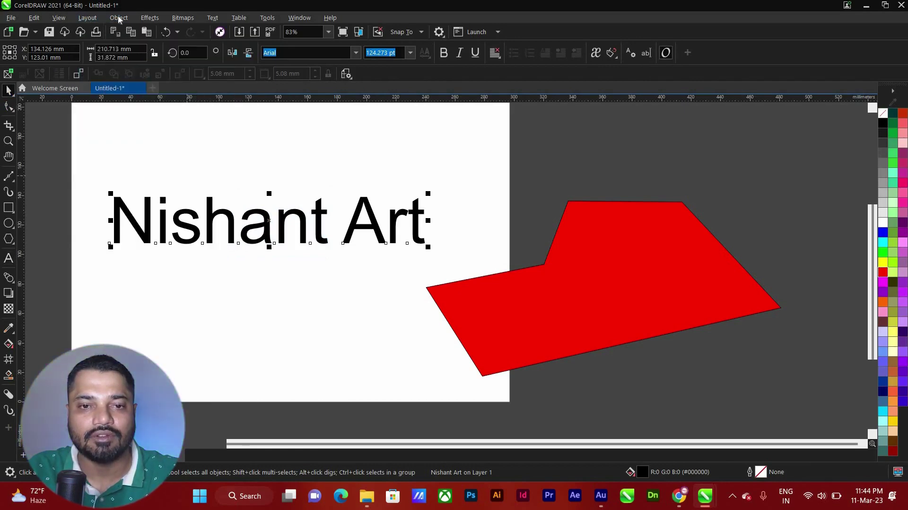
Convert the brand-name text to curves and move it up and to the right
left_click(119, 18)
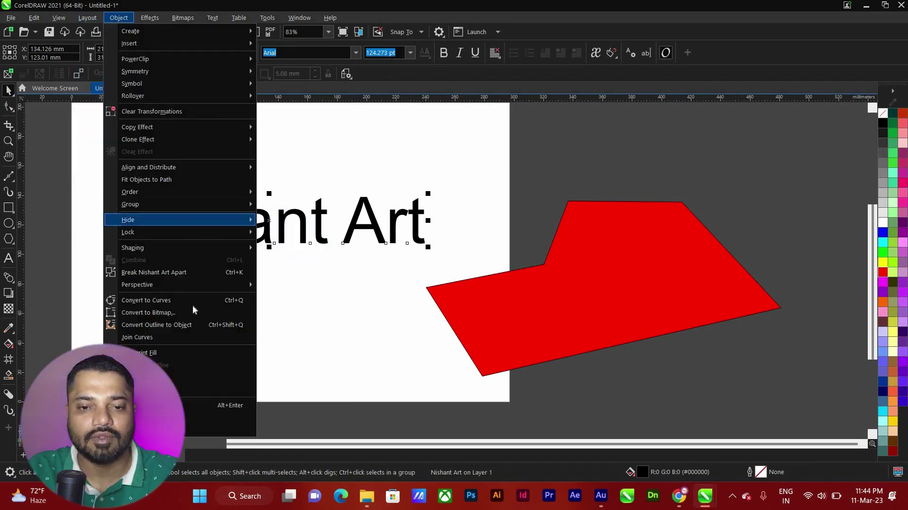
left_click(293, 224)
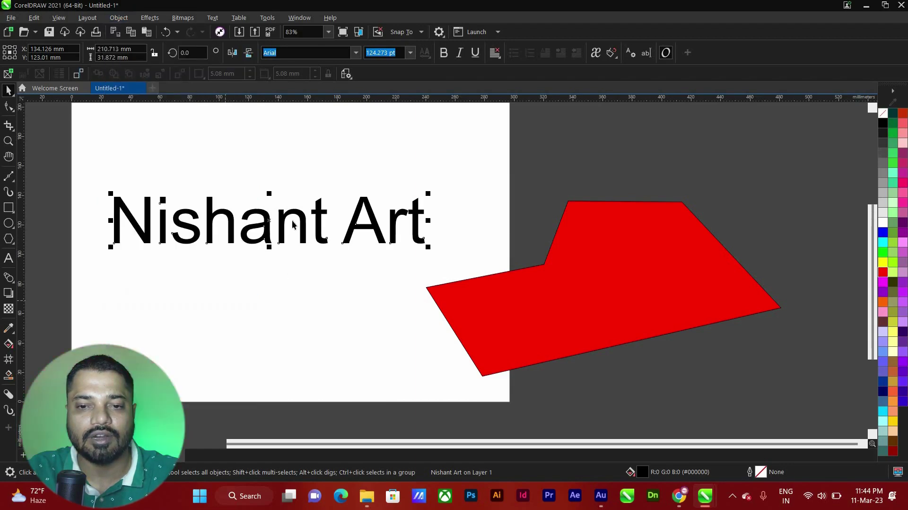
key("ctrl+q")
left_click_drag(340, 203, 385, 188)
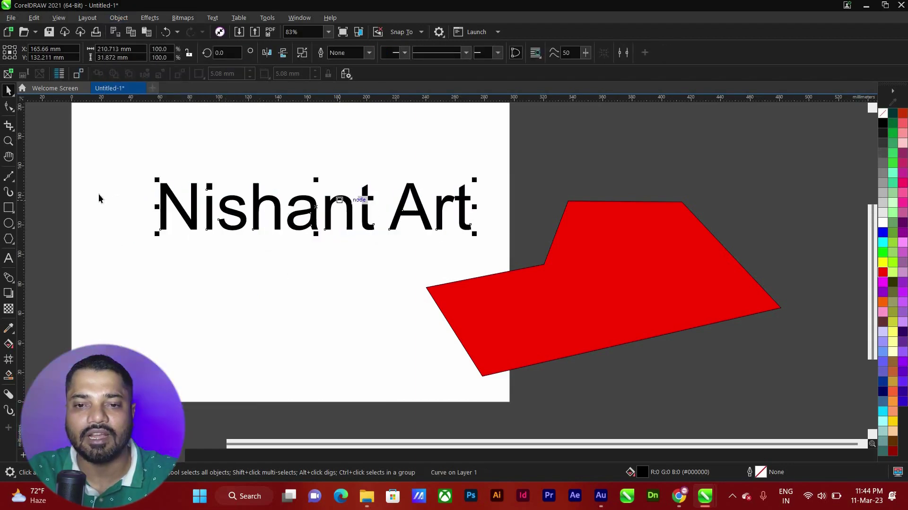
scroll(99, 197, "up", 2)
left_click(10, 108)
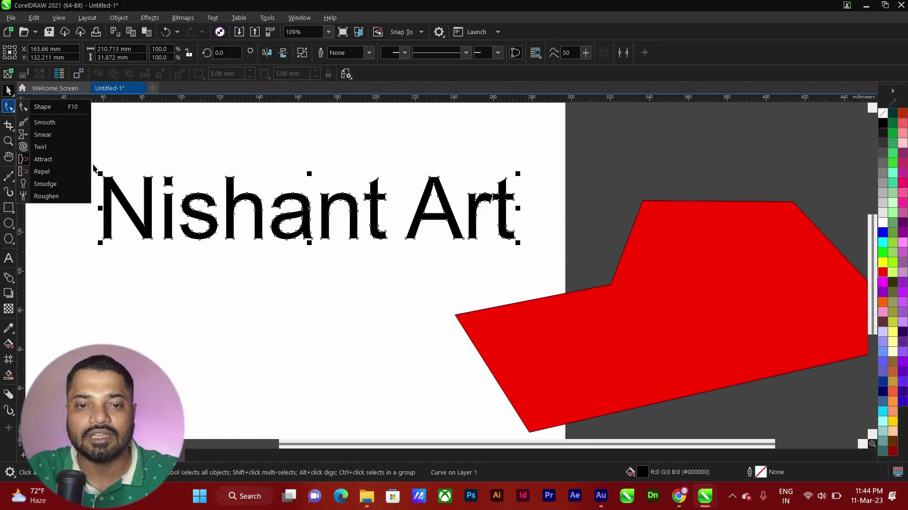
key("space")
Stretch the N's left stem down well below the lettering
left_click_drag(95, 168, 113, 186)
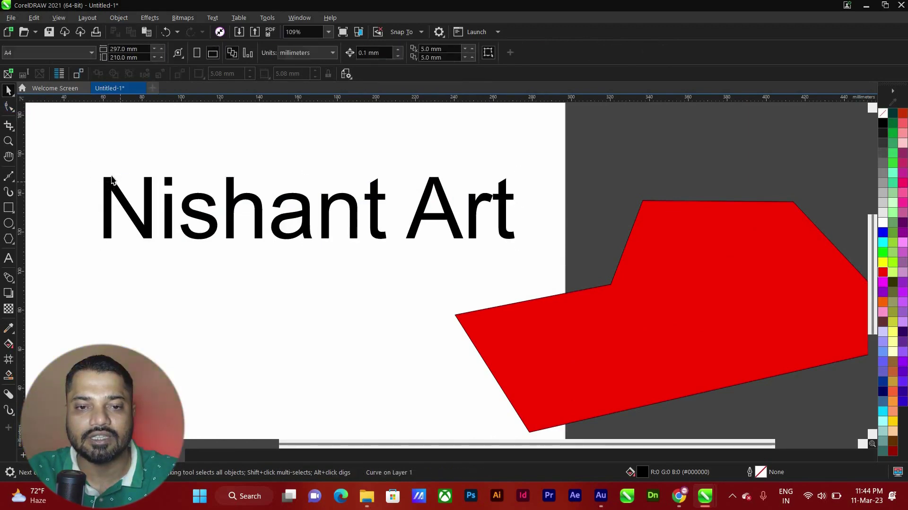
double_click(112, 185)
key("F10")
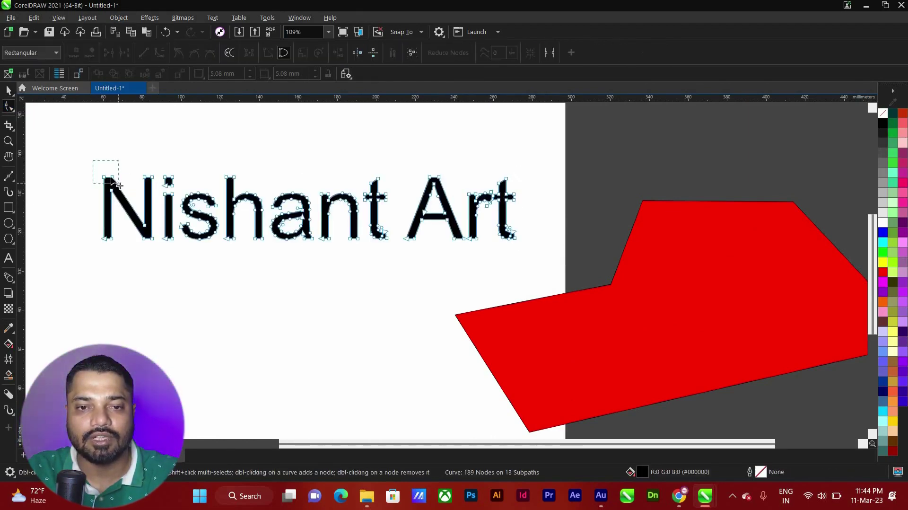
left_click_drag(117, 174, 112, 134)
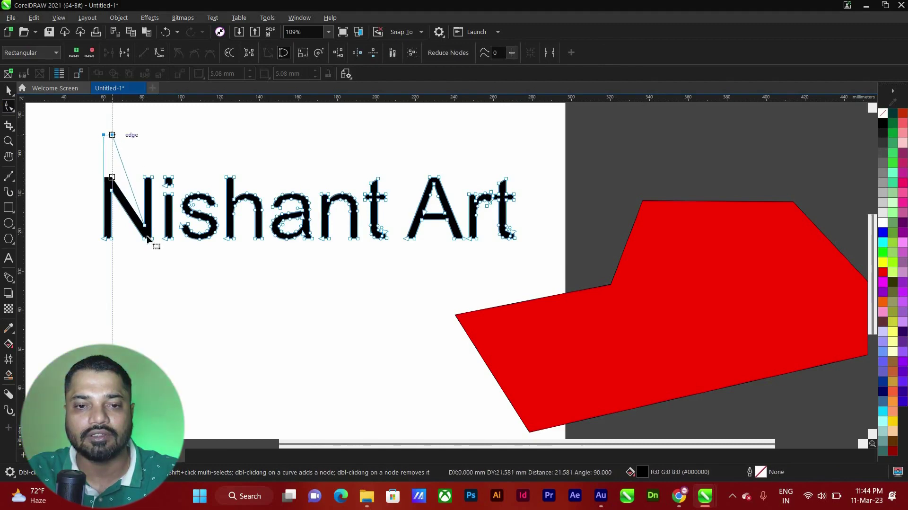
key("ctrl+z")
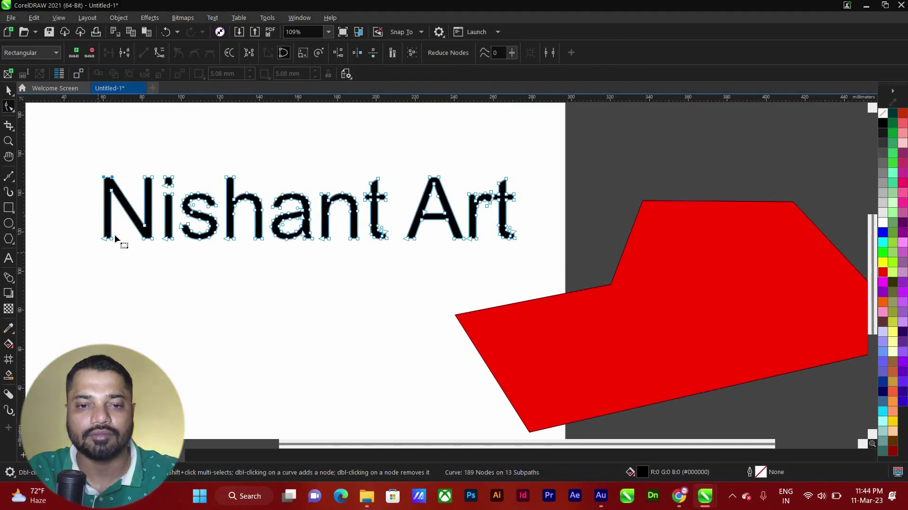
left_click_drag(97, 230, 106, 368)
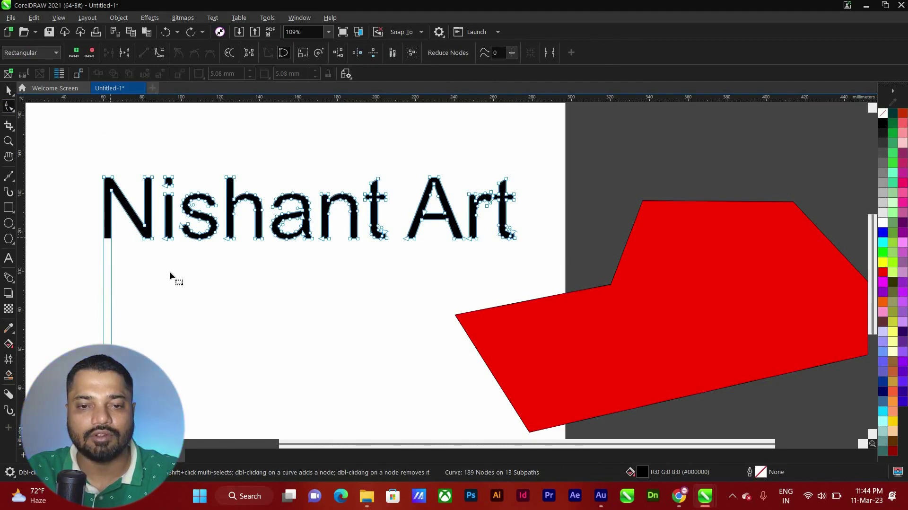
Stretch the i's stem far down below the lettering
left_click(173, 237)
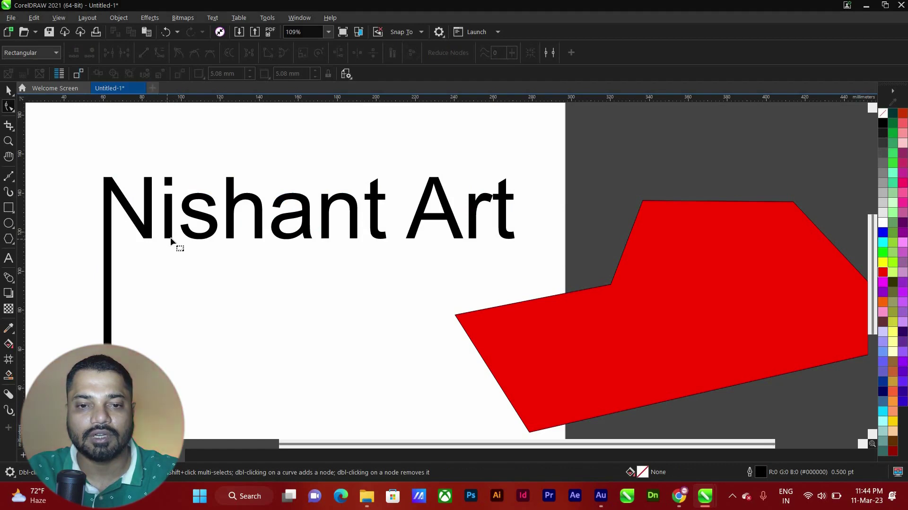
left_click(171, 239)
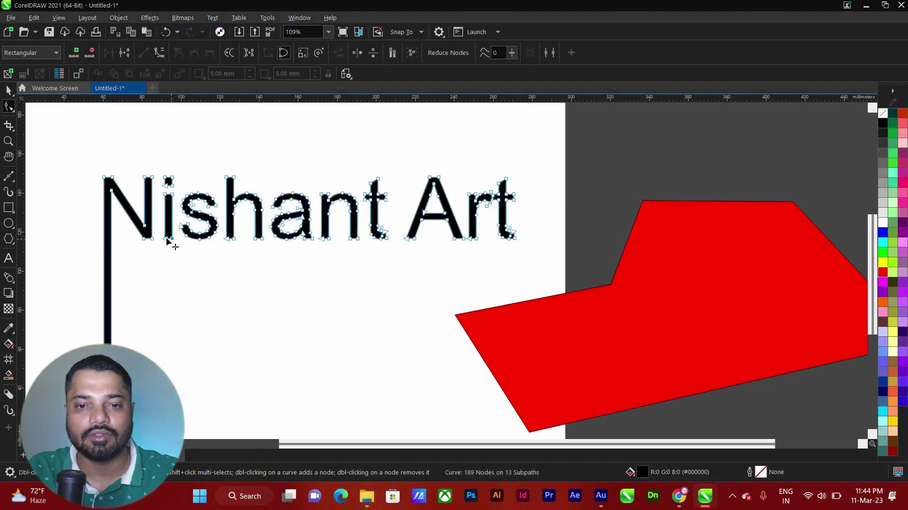
left_click_drag(170, 239, 178, 387)
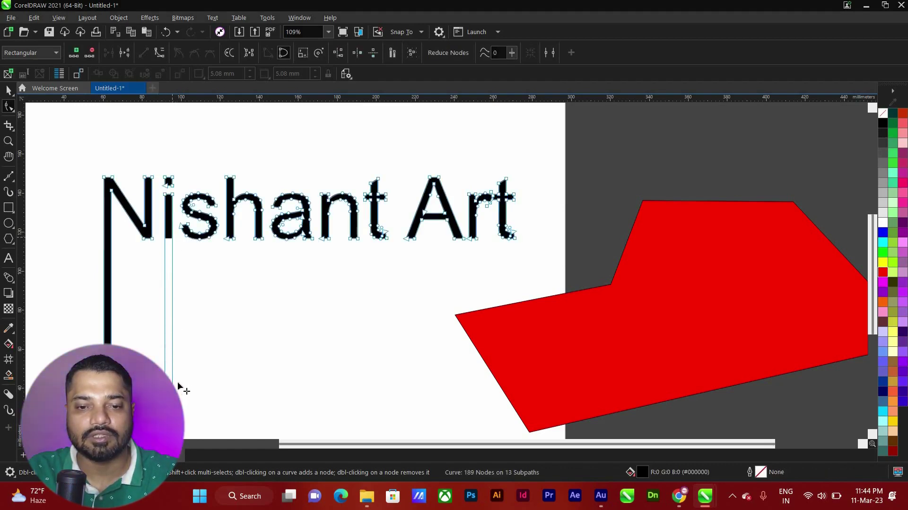
left_click_drag(239, 341, 272, 312)
left_click(272, 312)
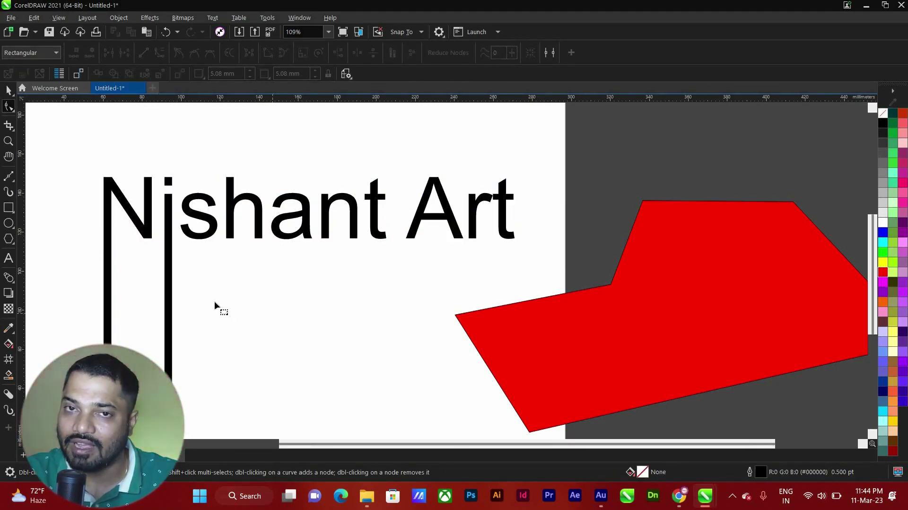
key("space")
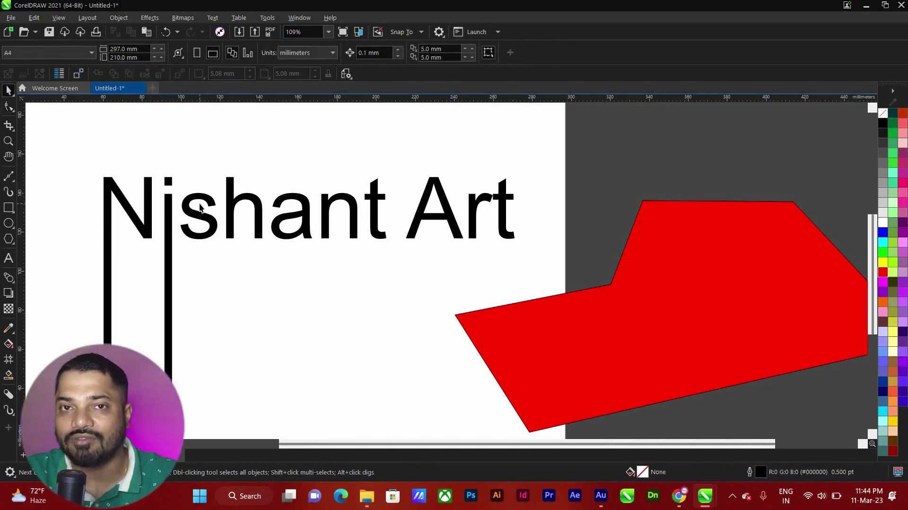
Zoom out and select the stretched lettering and red polygon together to clear them off the page
scroll(233, 246, "down", 2)
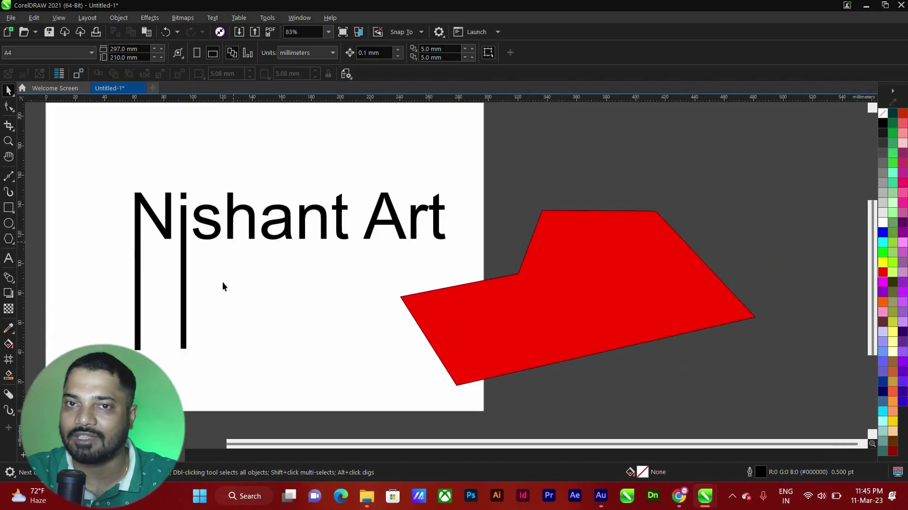
scroll(168, 192, "down", 3)
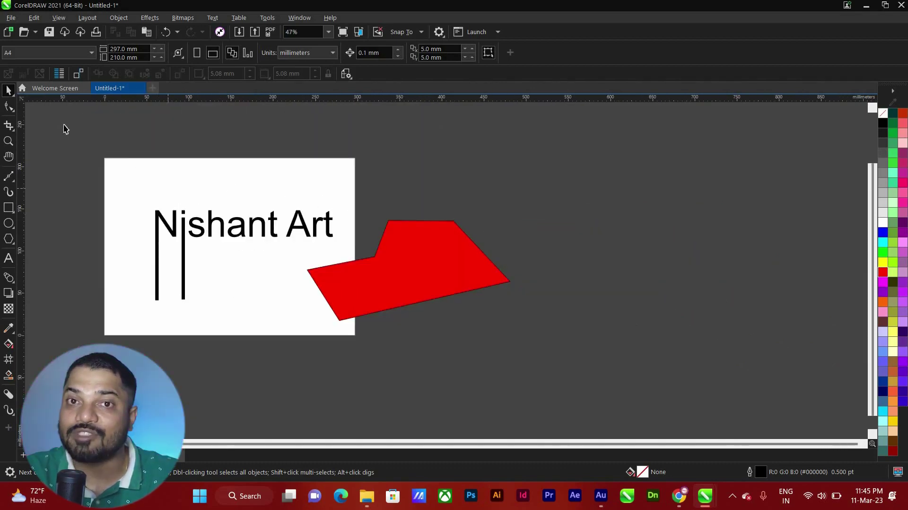
key("ctrl+a")
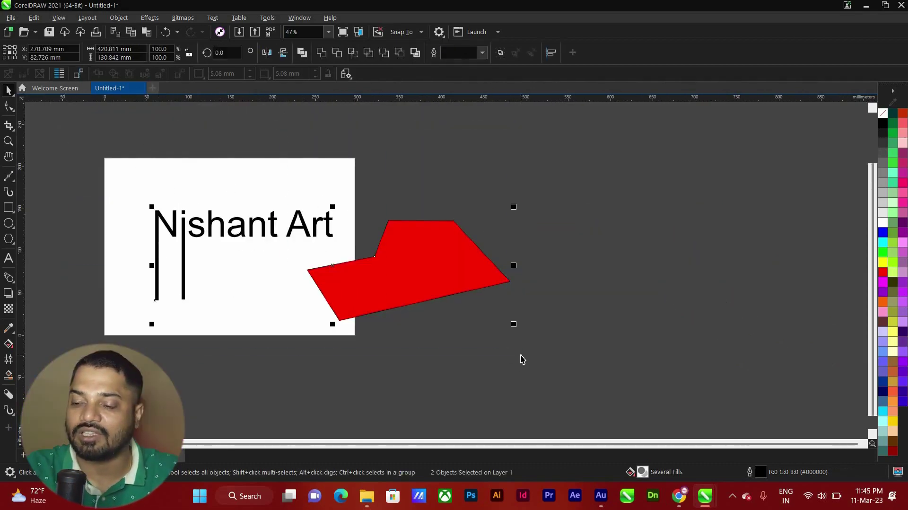
left_click(119, 18)
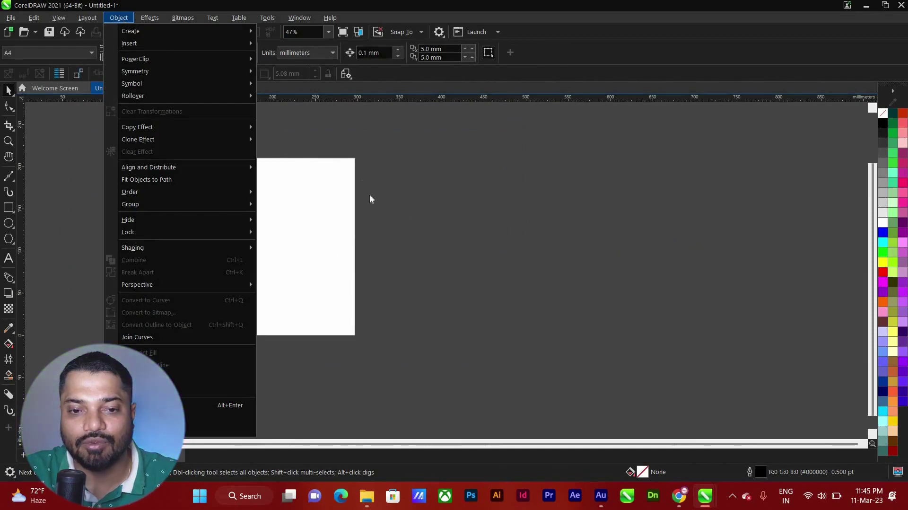
left_click(386, 203)
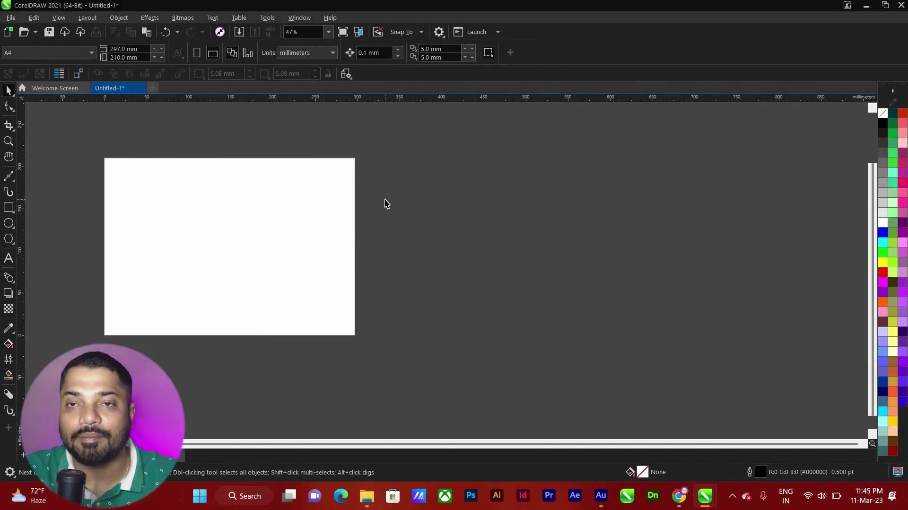
scroll(253, 213, "down", 1)
key("F10")
scroll(211, 233, "up", 1)
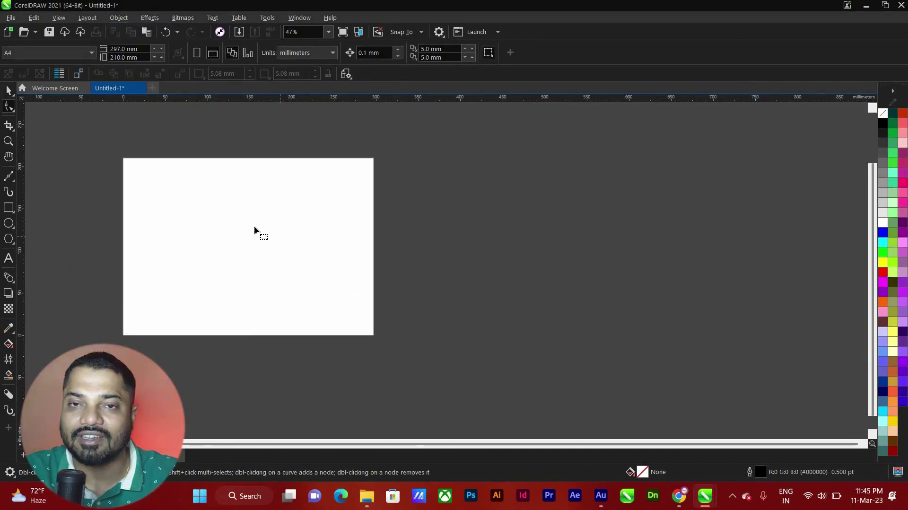
Try drawing a rectangle and an ellipse, then remove them again
left_click_drag(193, 197, 275, 223)
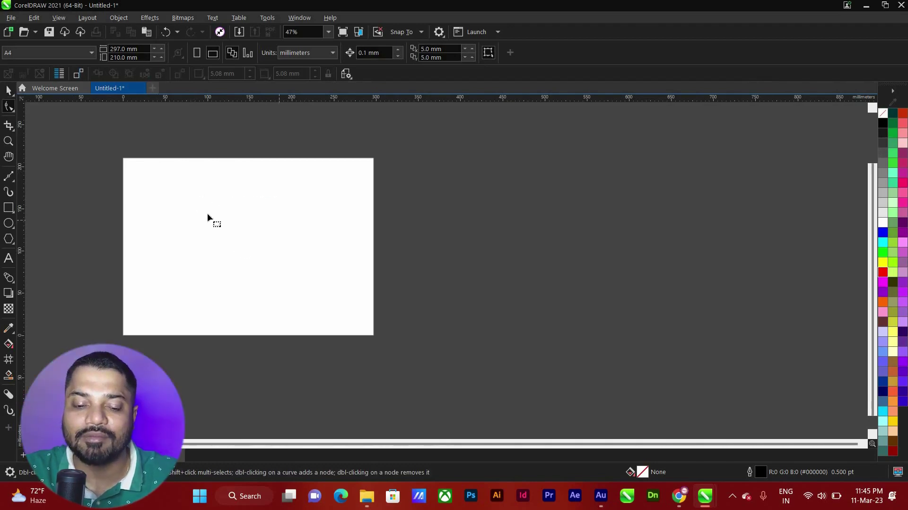
scroll(208, 217, "down", 1)
scroll(208, 217, "up", 2)
key("F6")
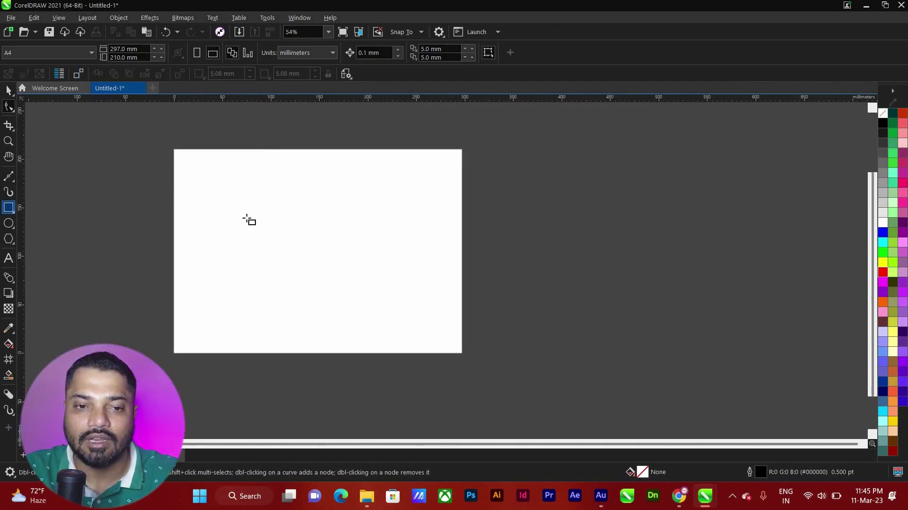
left_click_drag(321, 272, 208, 180)
key("Delete")
key("F7")
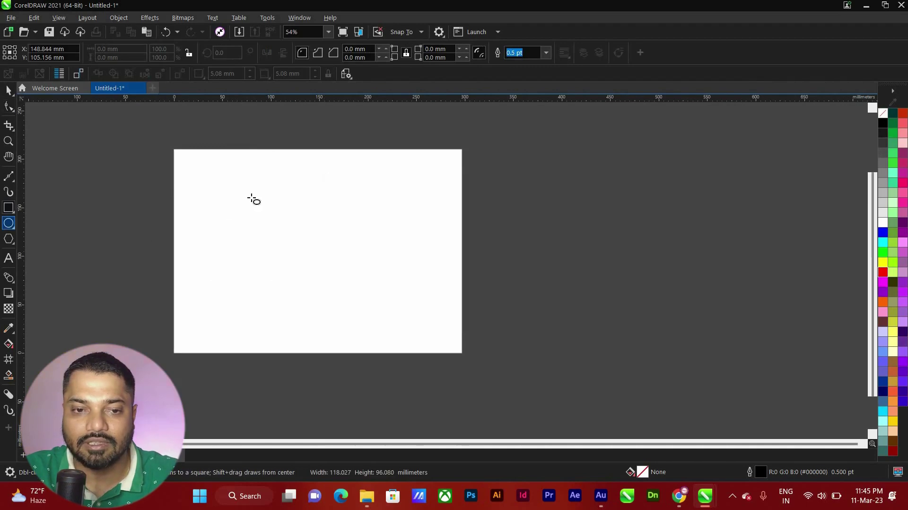
key("ctrl+z")
Draw a seven-sided polygon across the page centre and fill it dark navy
left_click(9, 240)
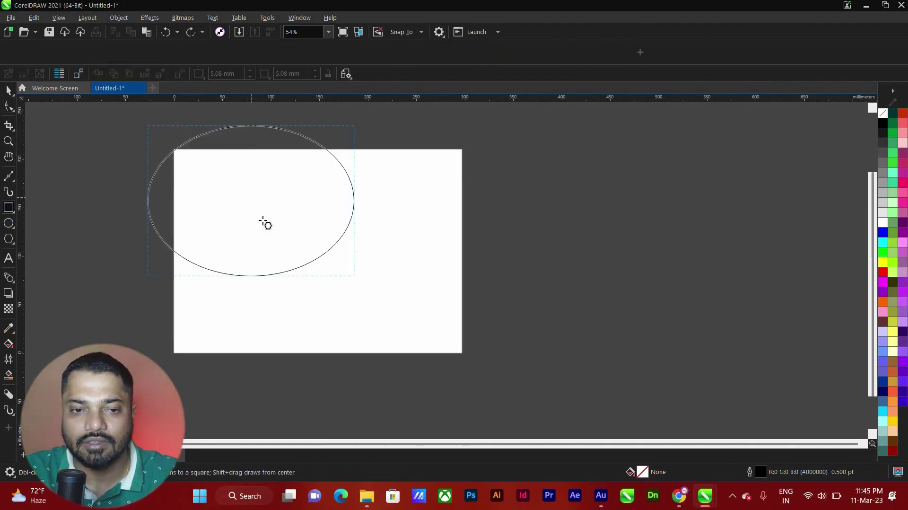
left_click_drag(336, 278, 409, 274)
key("space")
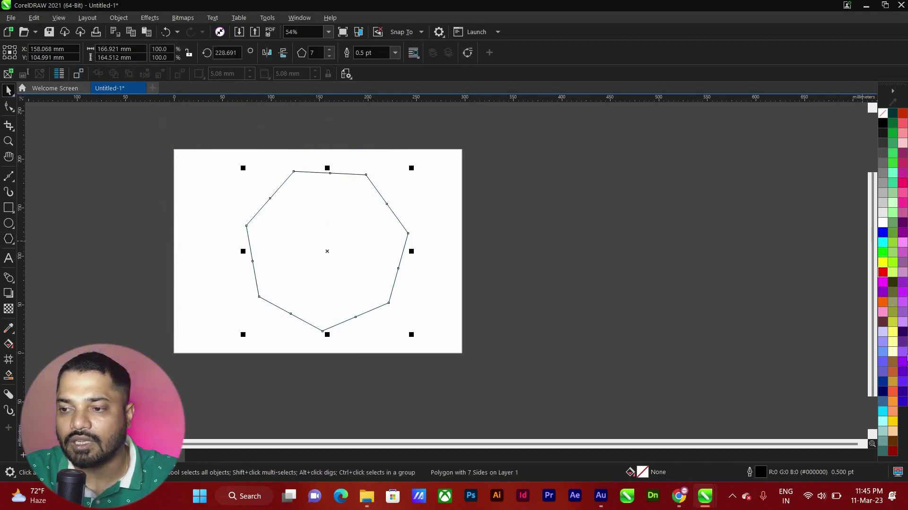
left_click_drag(882, 390, 304, 212)
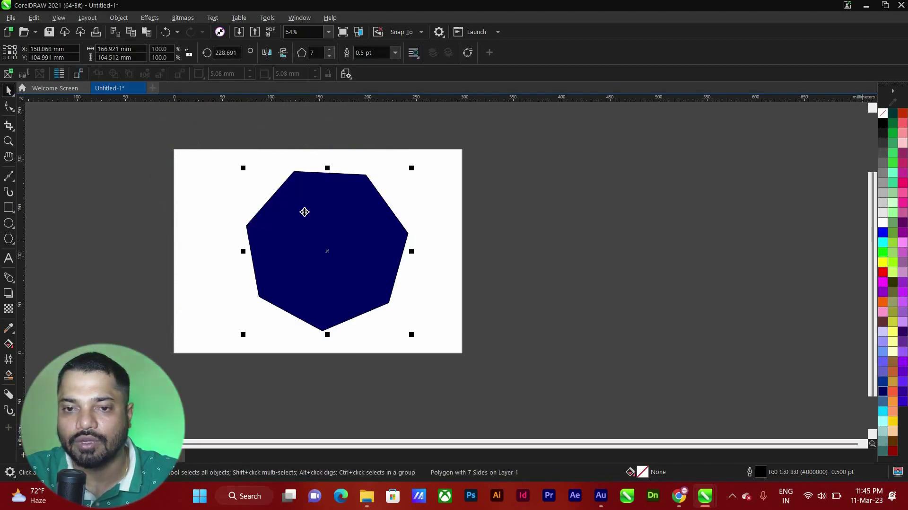
scroll(296, 187, "up", 3)
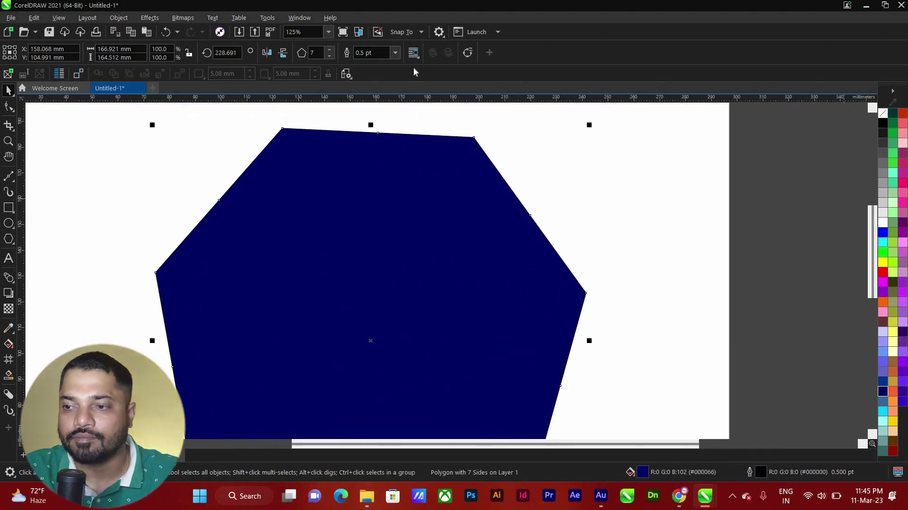
Give the polygon a cyan 8.0 pt outline
left_click(395, 52)
left_click(438, 148)
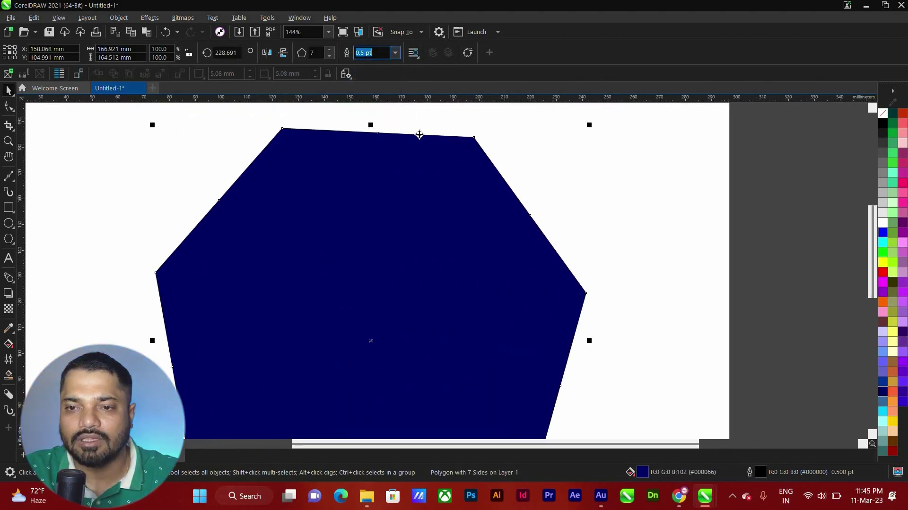
left_click(395, 53)
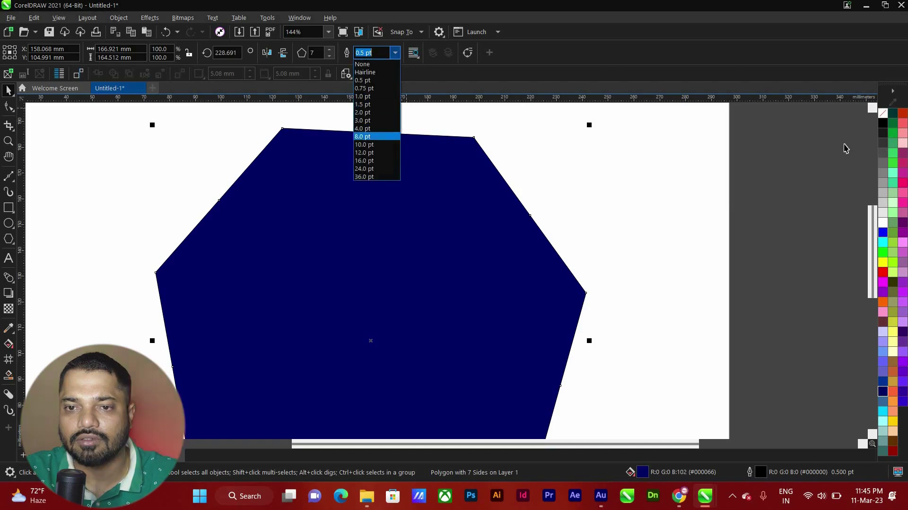
left_click(374, 135)
right_click(883, 242)
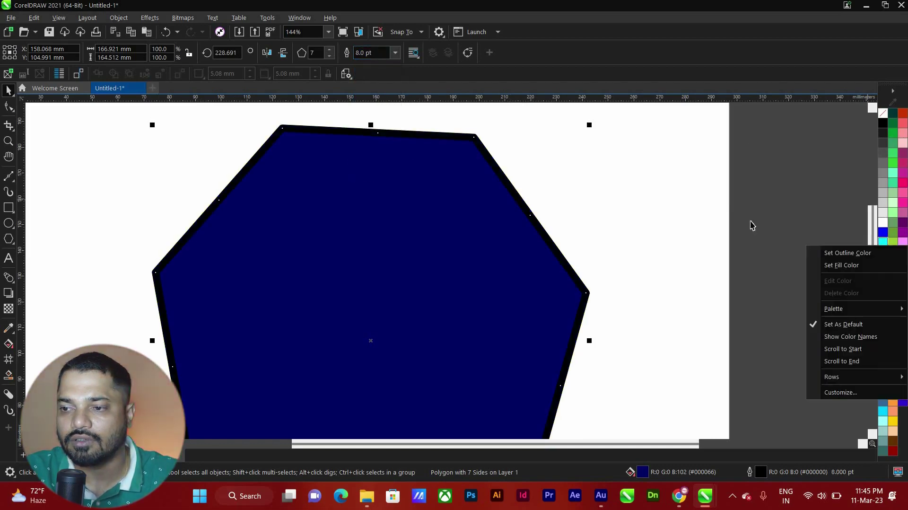
left_click(841, 253)
Try a bright green fill on the polygon, then settle on navy blue
scroll(610, 223, "down", 2)
scroll(506, 199, "up", 2)
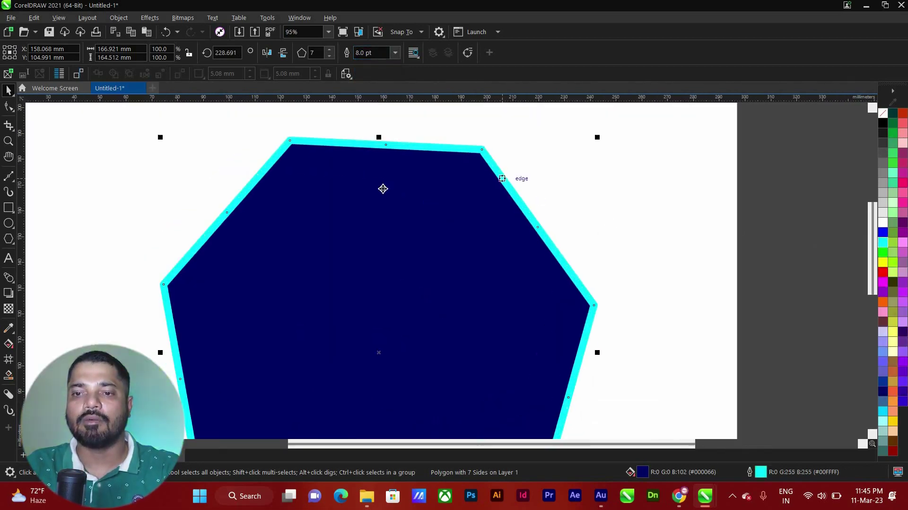
scroll(429, 192, "down", 2)
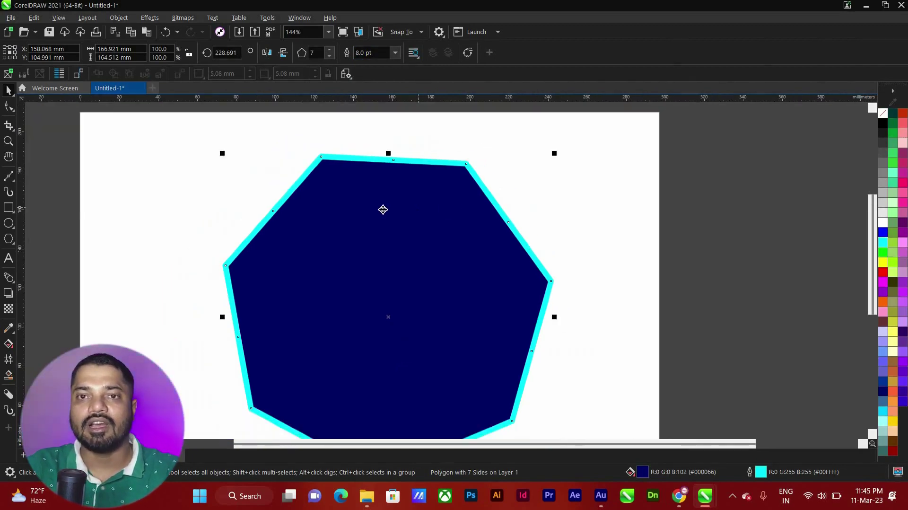
scroll(398, 230, "up", 1)
left_click(119, 17)
left_click(468, 211)
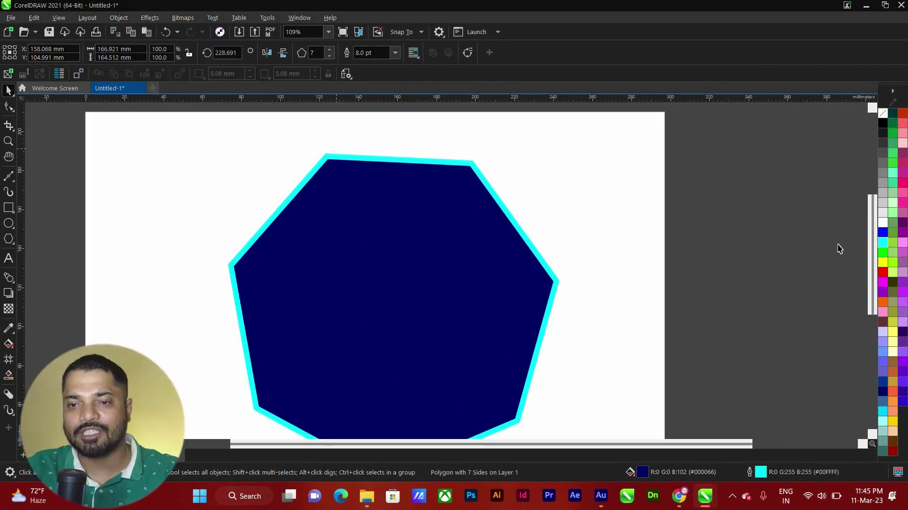
left_click(885, 251)
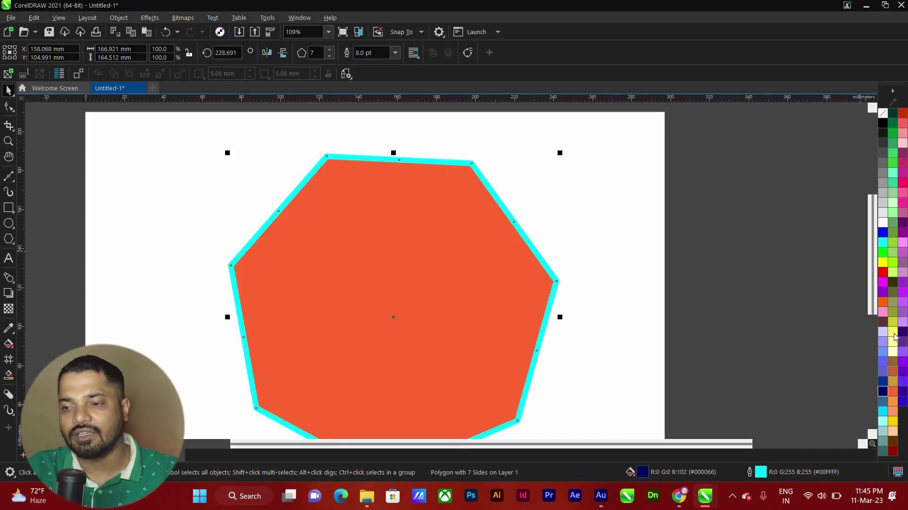
left_click(893, 371)
left_click(884, 392)
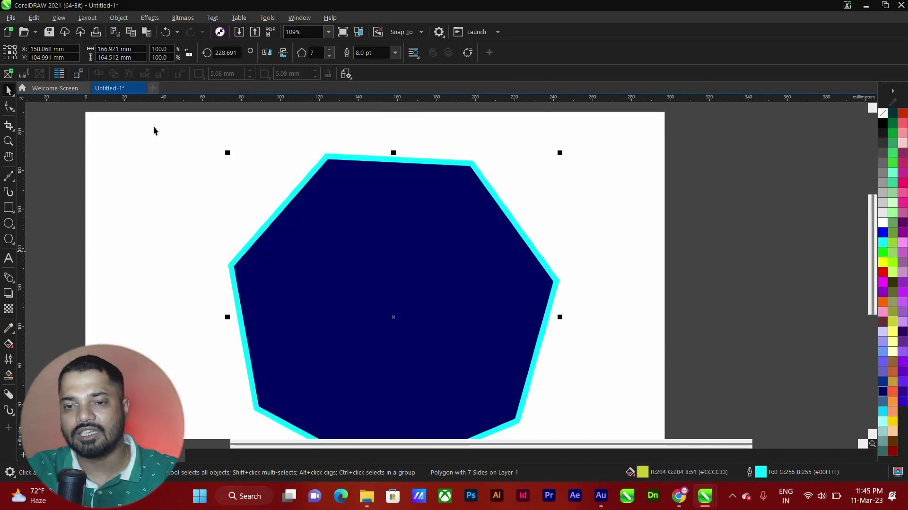
left_click(119, 22)
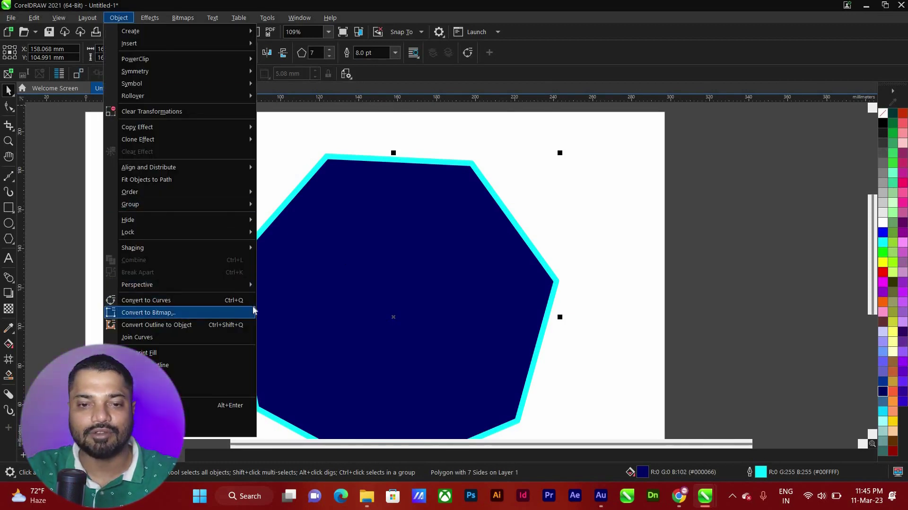
Convert the navy polygon to a 72 dpi bitmap and zoom in on its pixelated edge
left_click(182, 312)
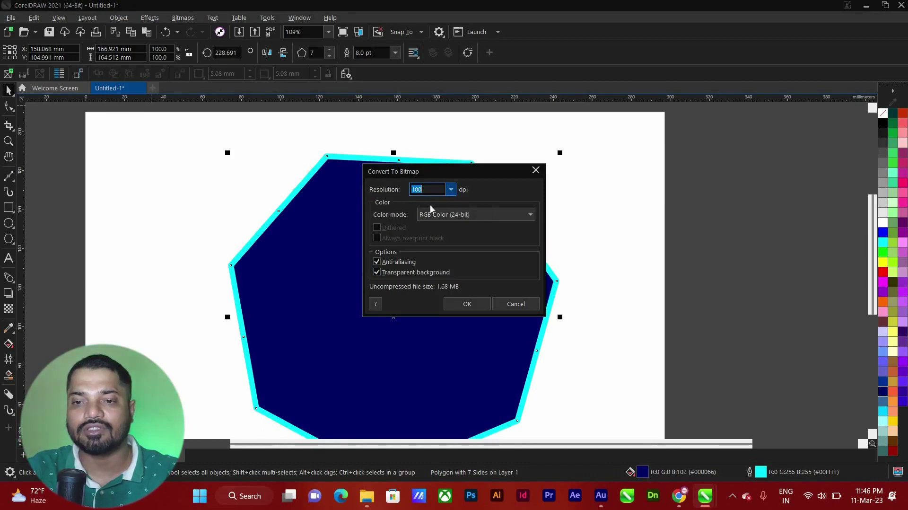
left_click(451, 189)
left_click(435, 198)
left_click(467, 304)
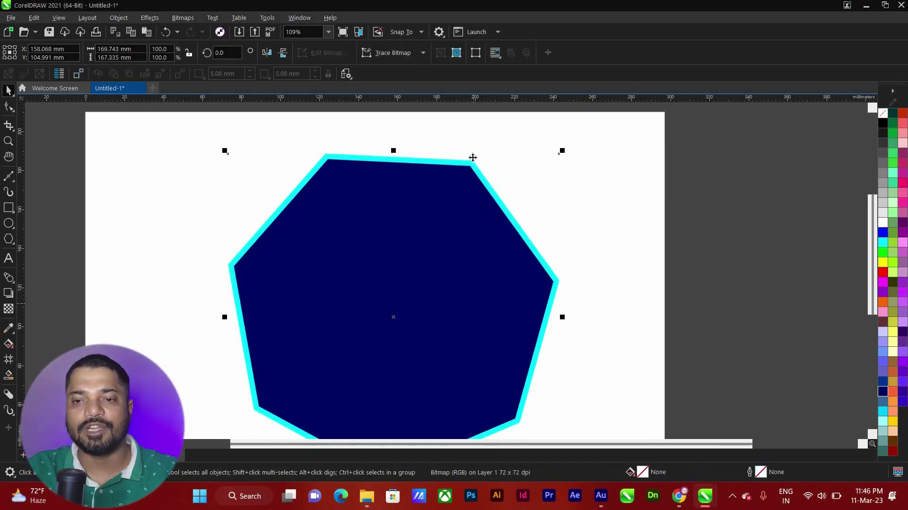
scroll(528, 197, "up", 3)
scroll(531, 196, "down", 4)
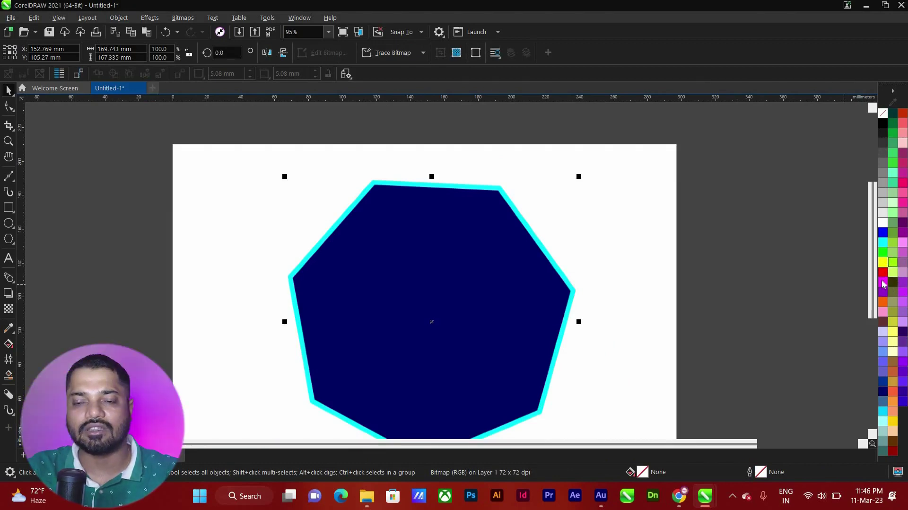
scroll(568, 188, "up", 1)
left_click(565, 190)
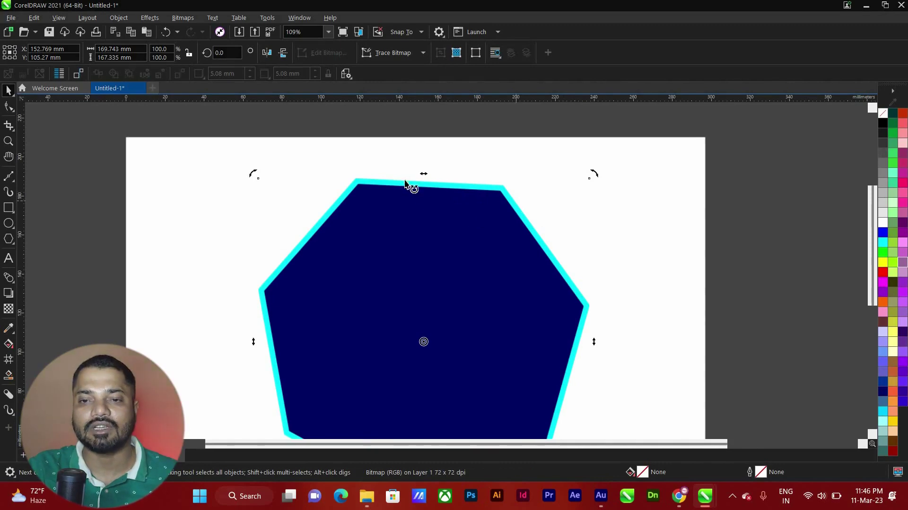
scroll(354, 187, "up", 9)
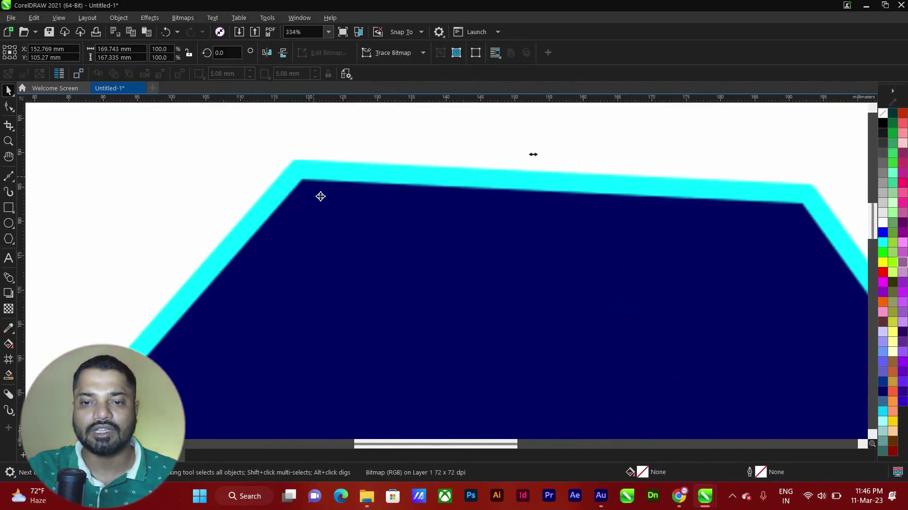
scroll(344, 205, "up", 20)
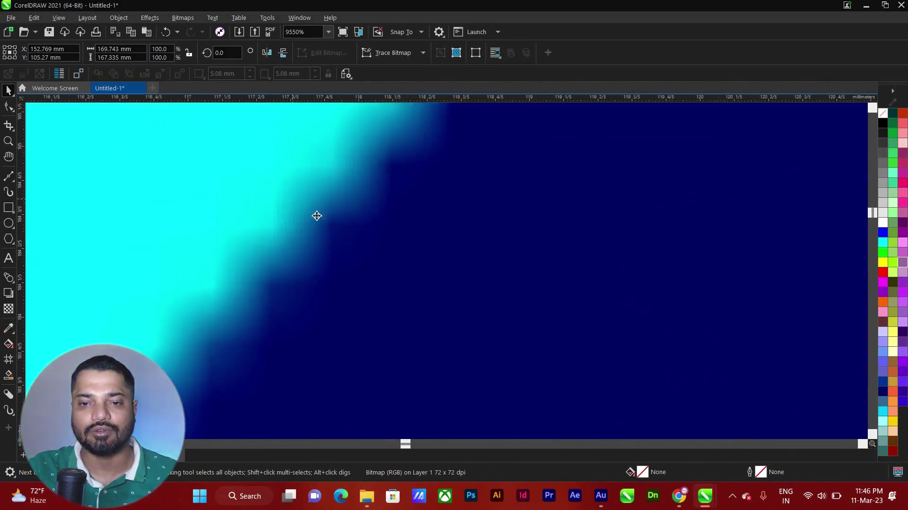
scroll(333, 222, "down", 12)
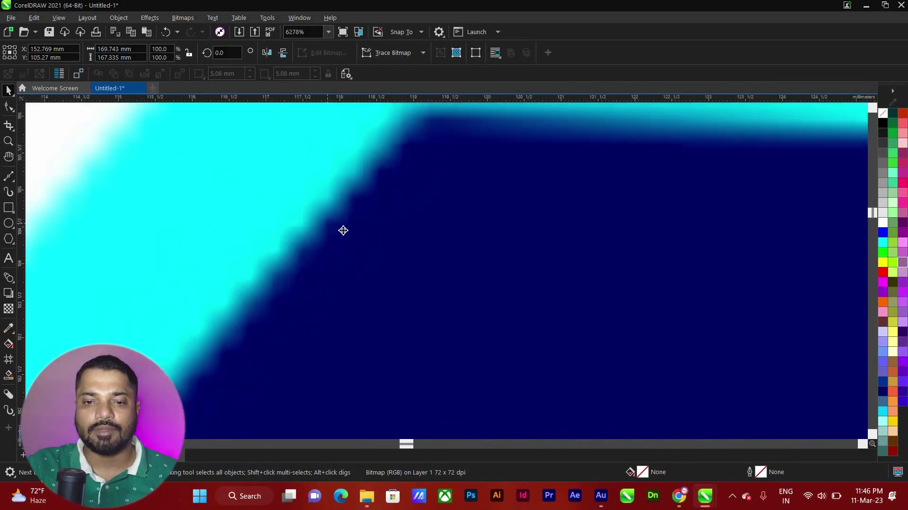
scroll(423, 190, "down", 5)
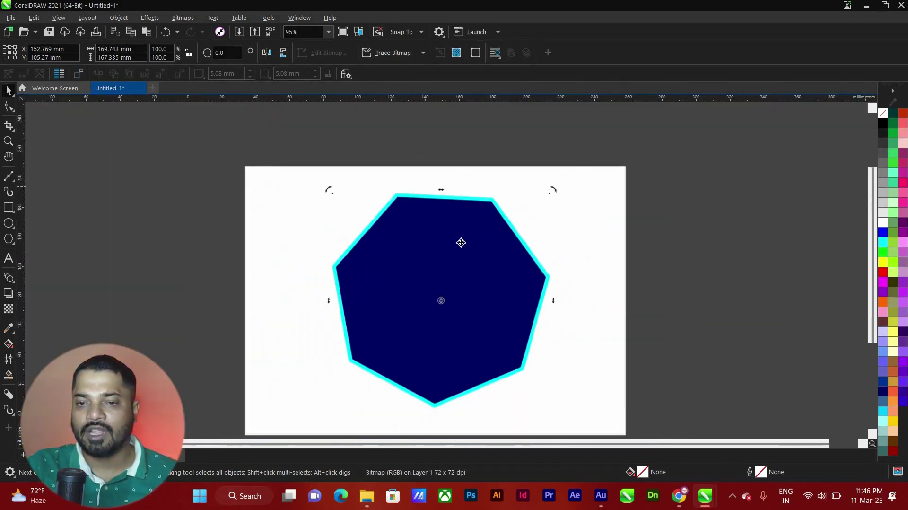
Move the polygon bitmap off the page
left_click(452, 249)
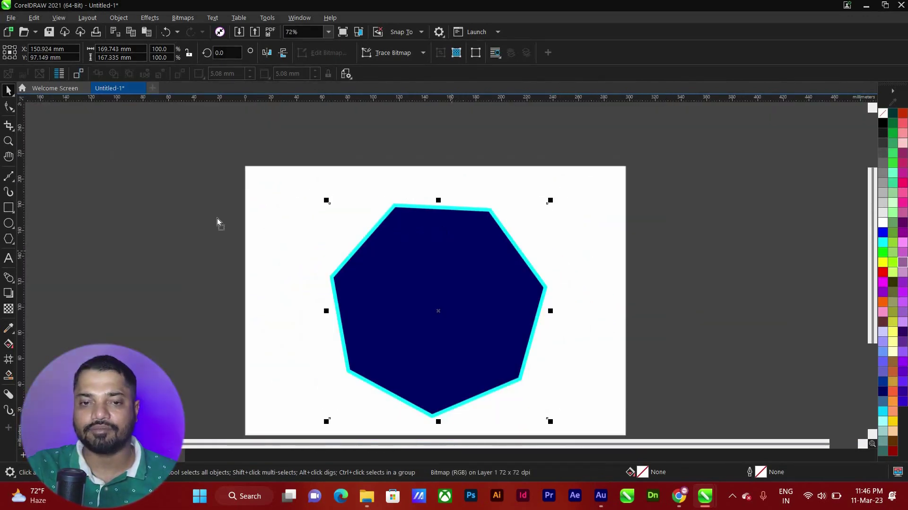
left_click_drag(450, 239, 369, 222)
scroll(369, 222, "up", 1)
scroll(370, 223, "down", 1)
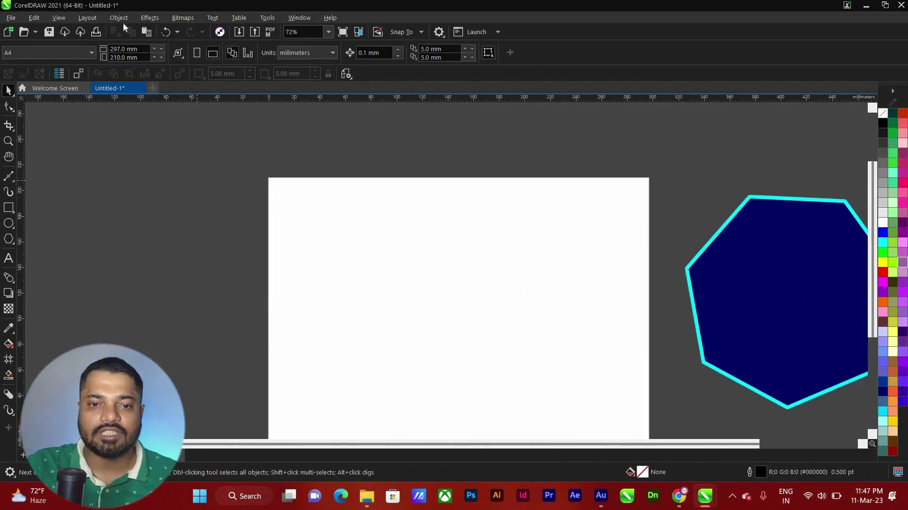
left_click(119, 17)
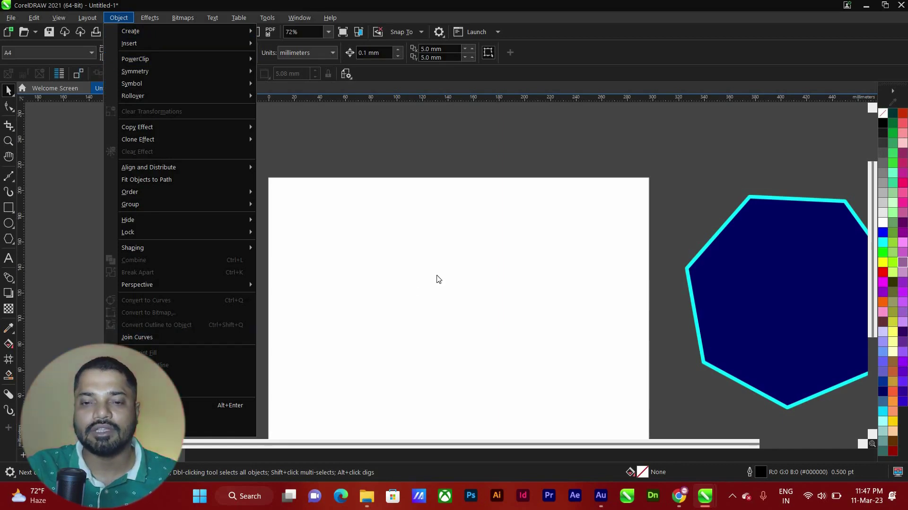
left_click(344, 293)
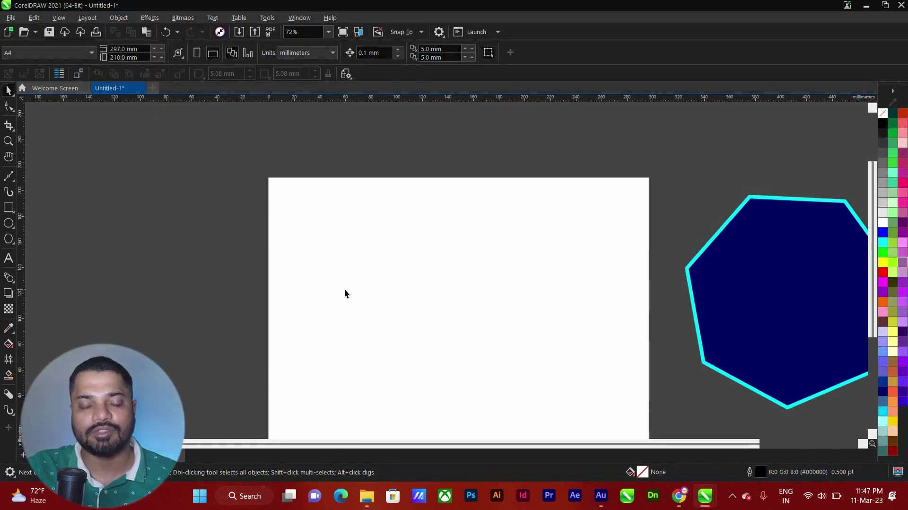
Draw a large circle with a 12 pt outline and fill it orange
key("F7")
left_click_drag(344, 238, 554, 447)
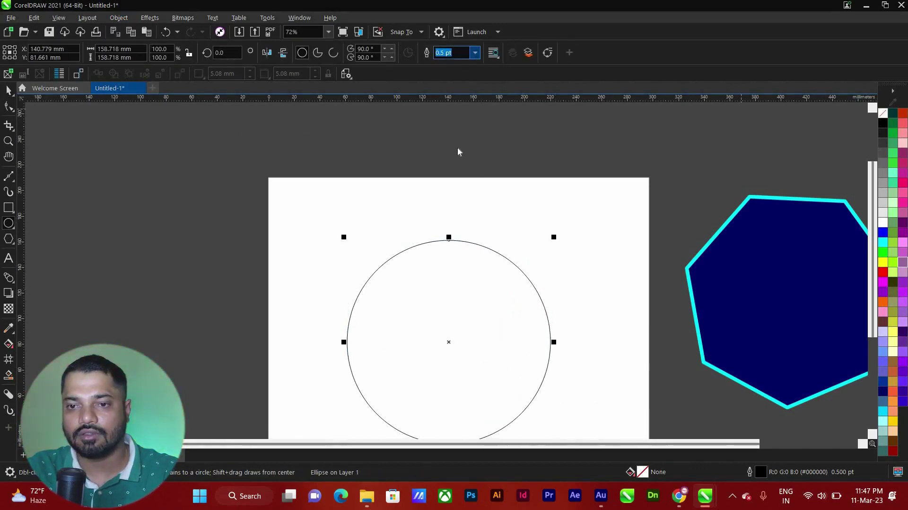
type("12")
key("Return")
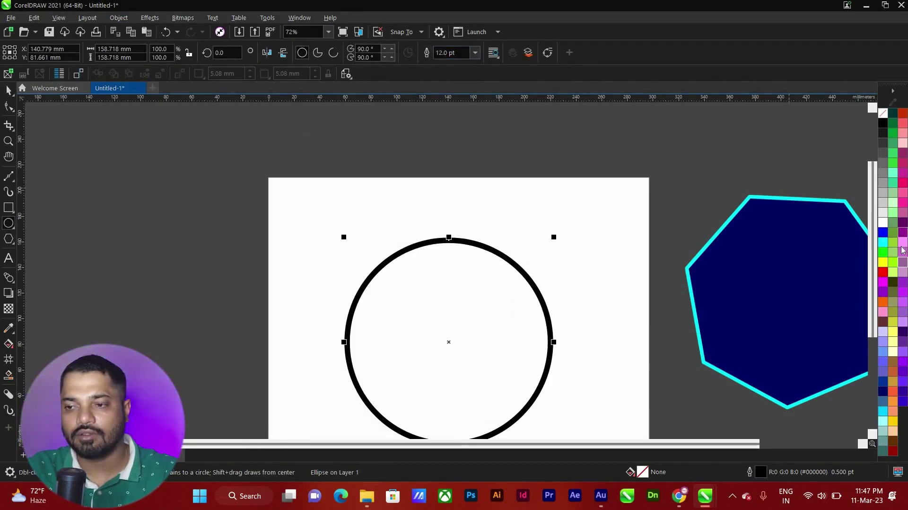
left_click(882, 243)
left_click_drag(882, 303, 504, 285)
scroll(419, 222, "up", 2)
scroll(358, 127, "down", 3)
scroll(425, 209, "up", 1)
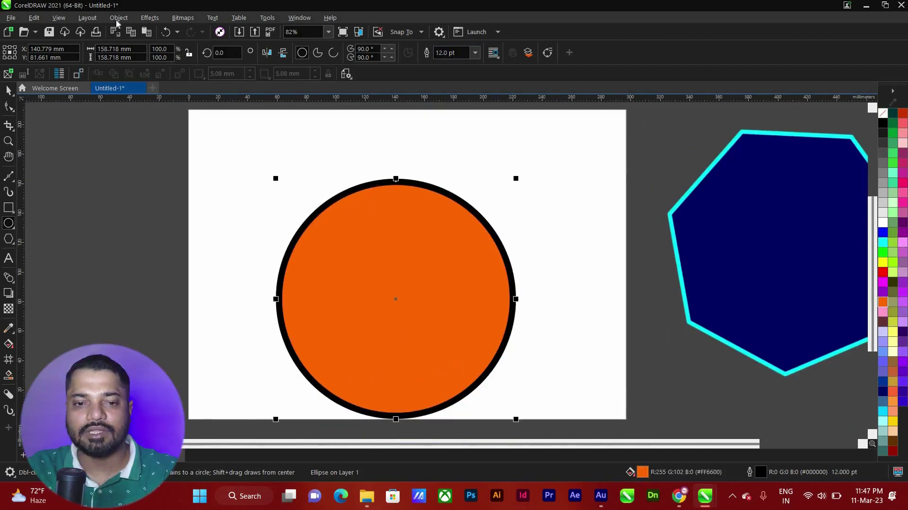
Convert the circle's outline to a separate ring object, pull it apart, then overlap it again
left_click(119, 17)
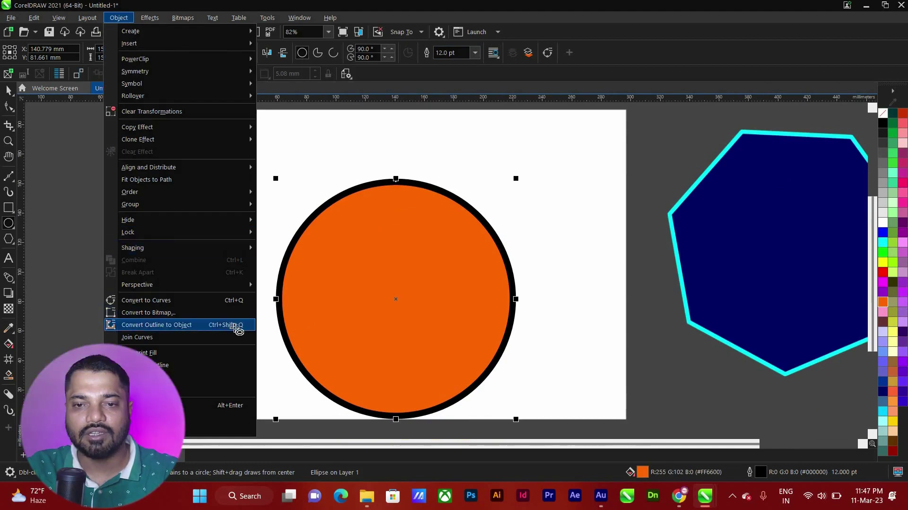
key("Return")
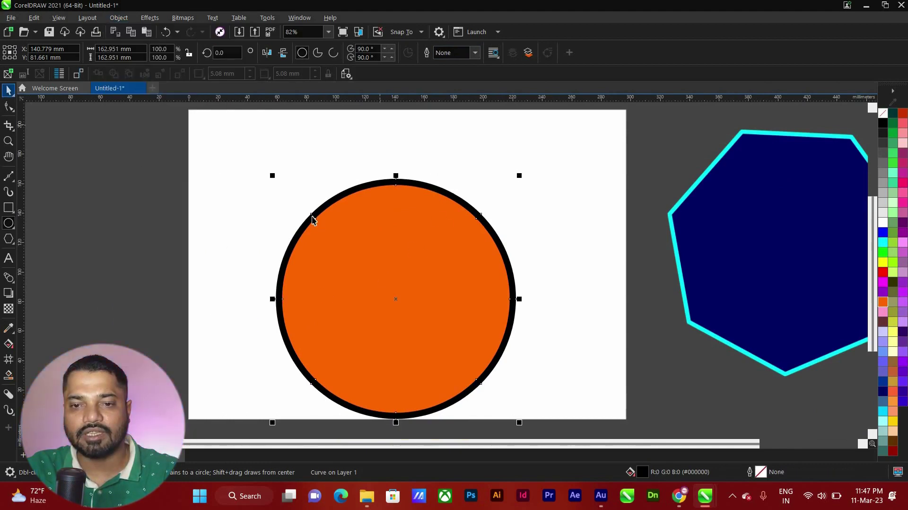
left_click_drag(312, 217, 143, 183)
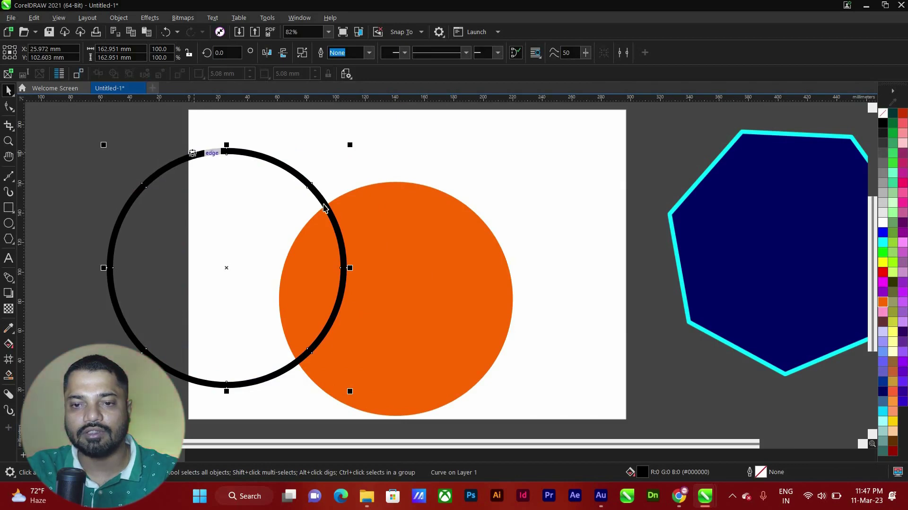
left_click_drag(157, 164, 110, 165)
left_click(481, 198)
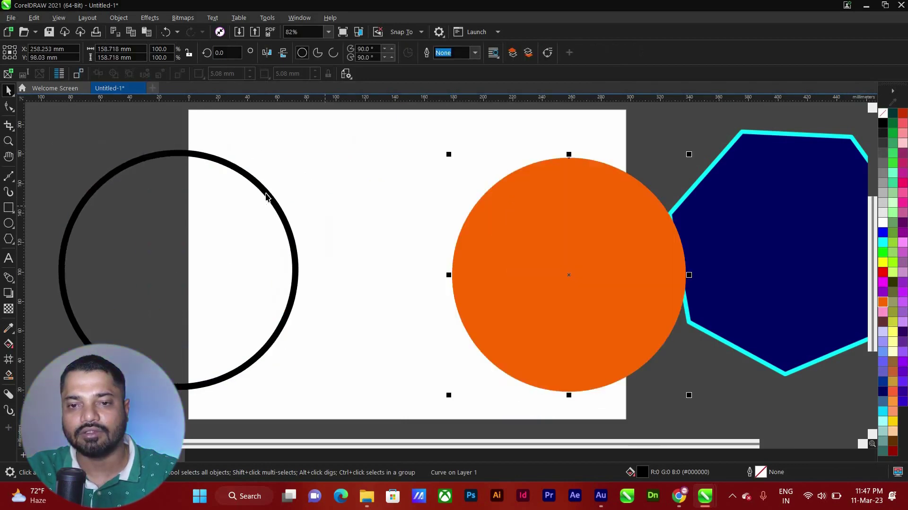
left_click_drag(264, 196, 589, 219)
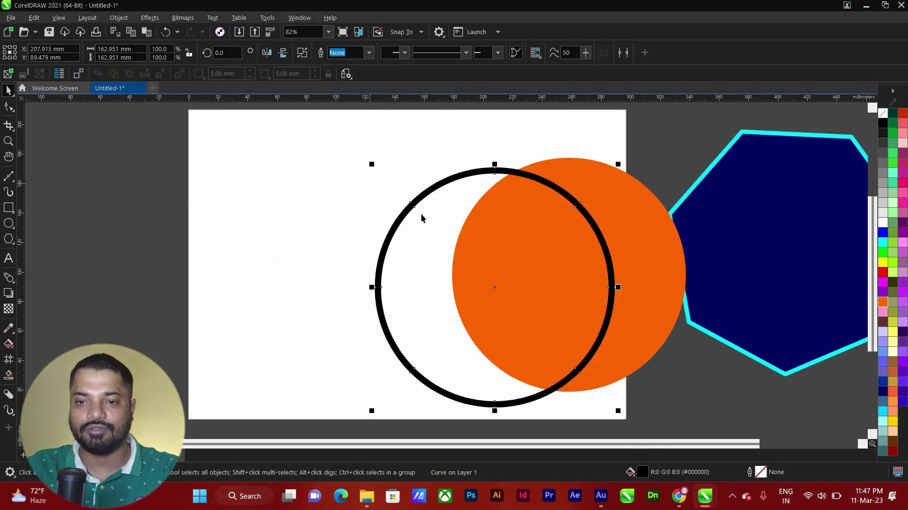
scroll(419, 197, "up", 1)
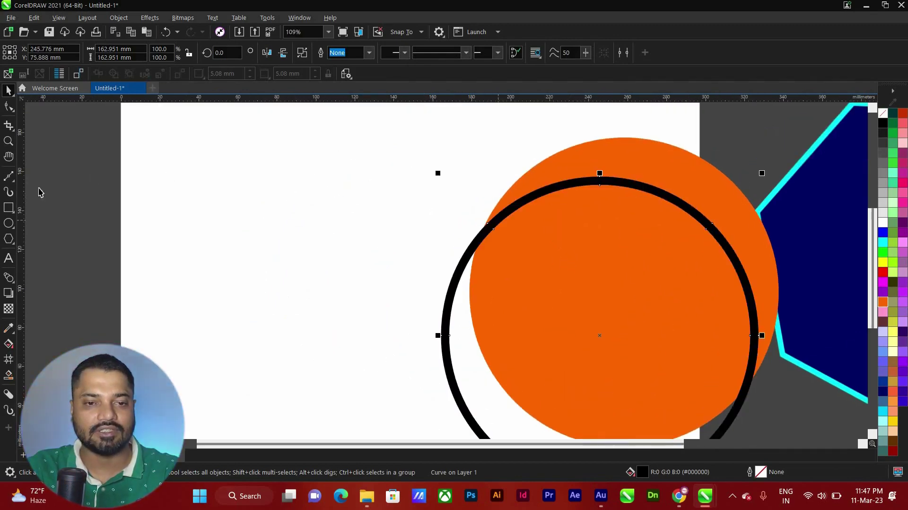
Type the text 'Nishant Aat' at the page's left, correcting the mistyped last word
left_click(11, 259)
left_click(192, 202)
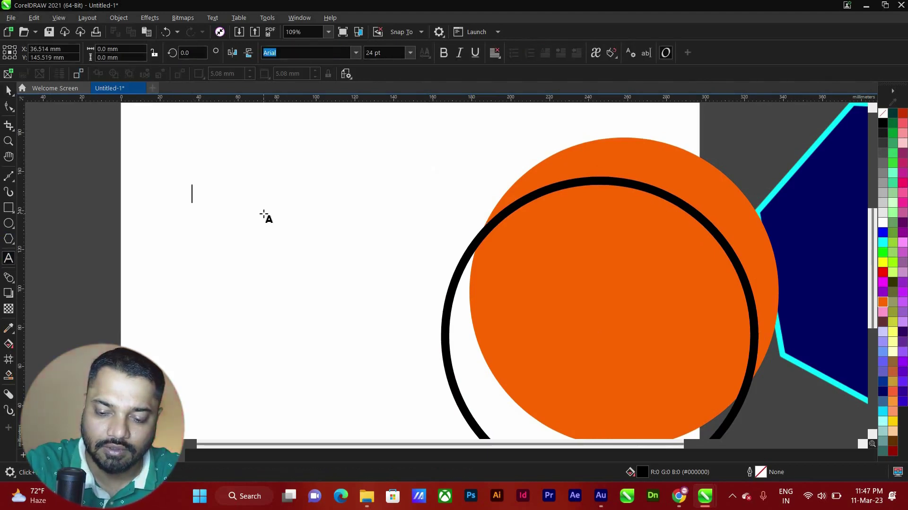
type("Nishant")
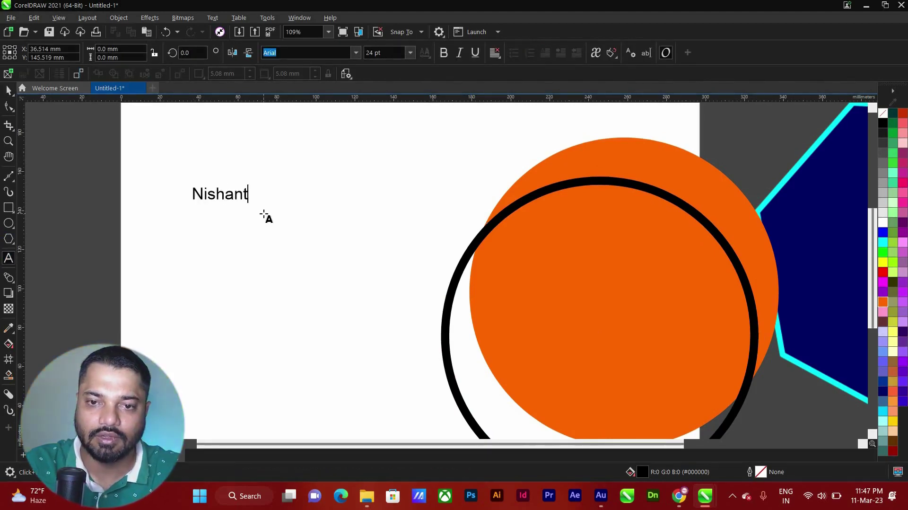
type(" Aer")
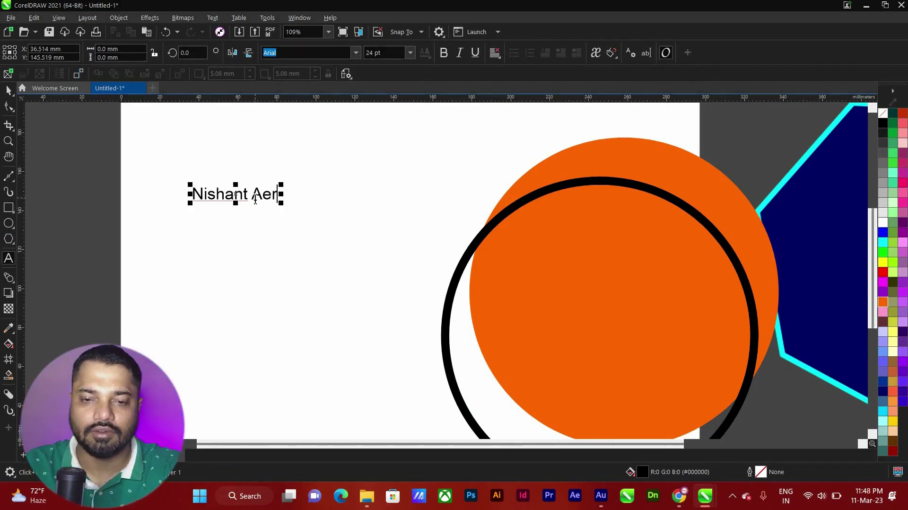
key("BackSpace")
key("BackSpace")
type("at")
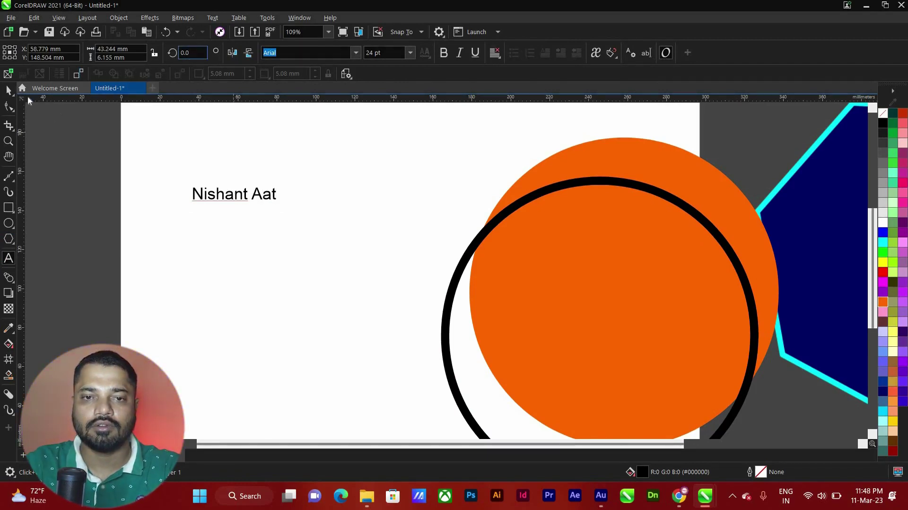
Make the 'Nishant Aat' text bold and scale it up to about 103 pt
key("ctrl+space")
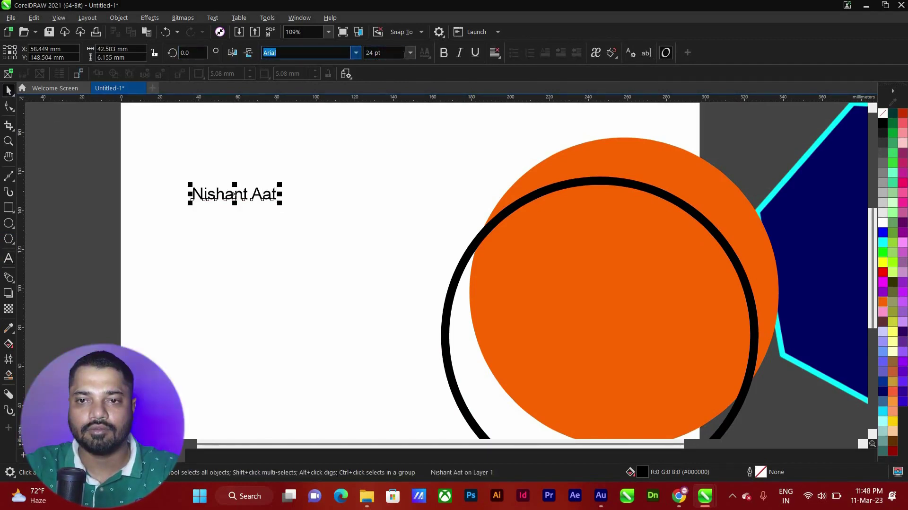
left_click(444, 54)
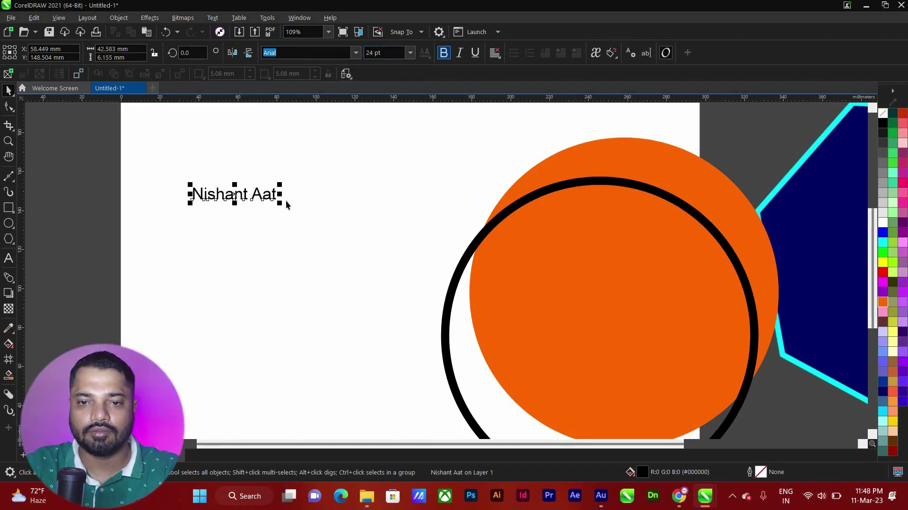
left_click_drag(280, 202, 431, 280)
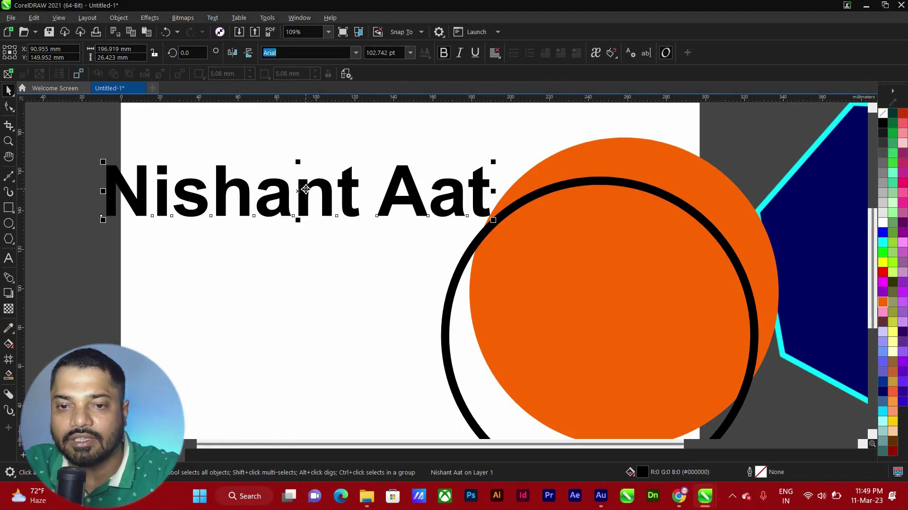
Give the text a 3.0 pt red (#EB1515) outline in Outline Pen
key("F12")
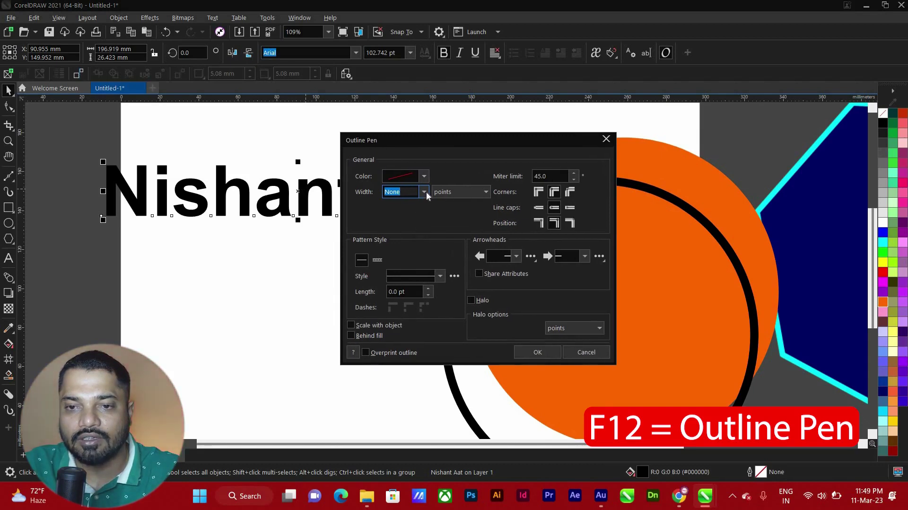
left_click(427, 194)
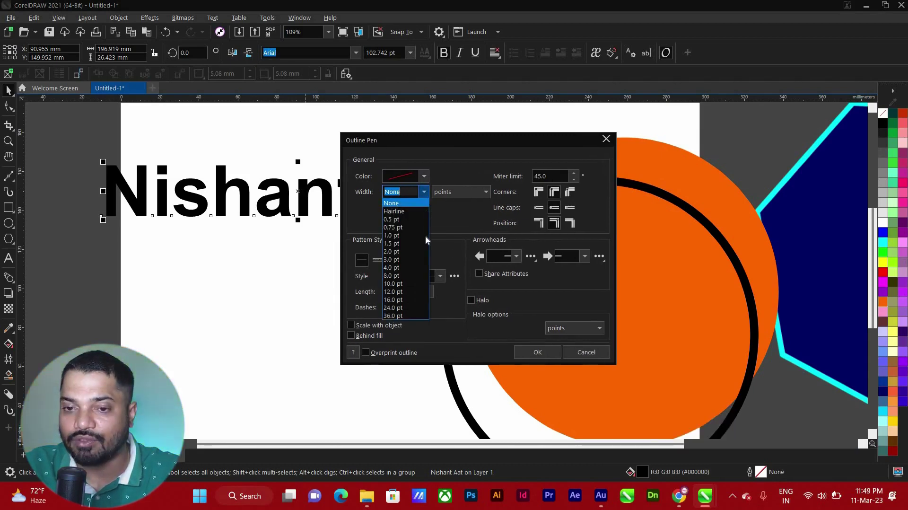
left_click(424, 195)
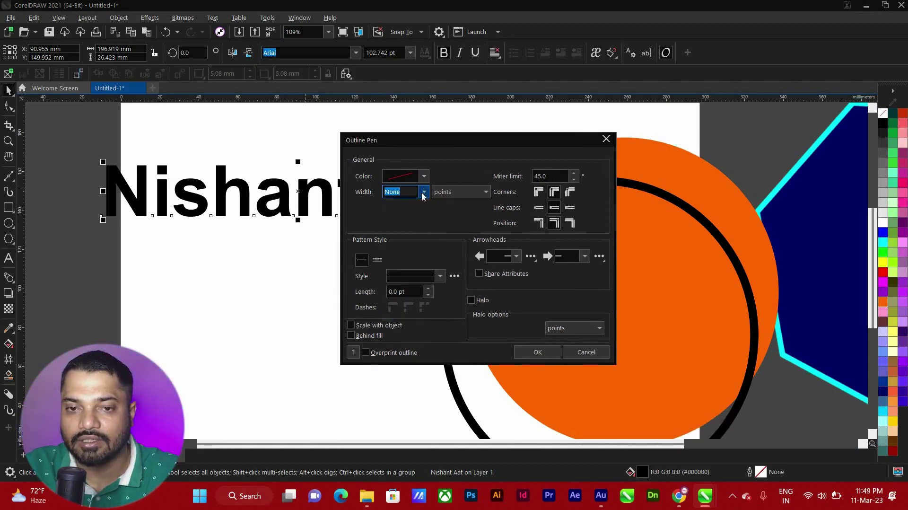
left_click(424, 193)
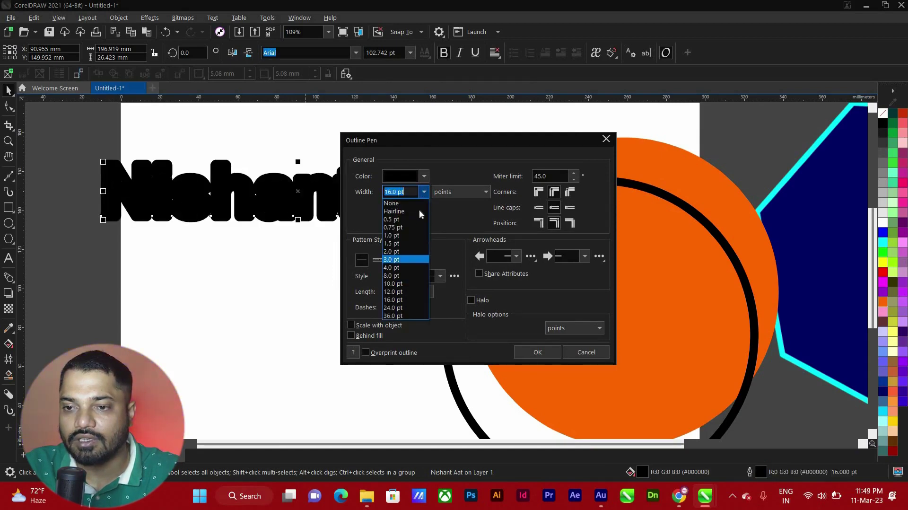
left_click(407, 256)
left_click(424, 176)
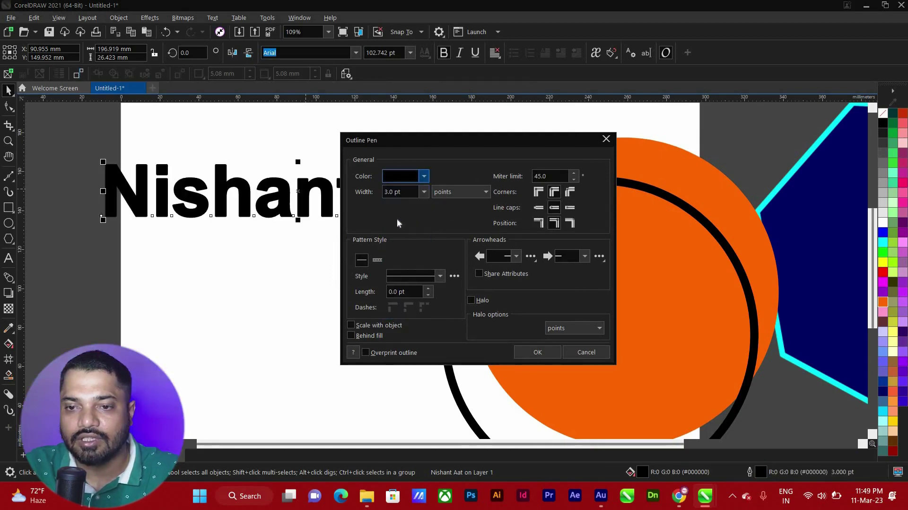
left_click(463, 233)
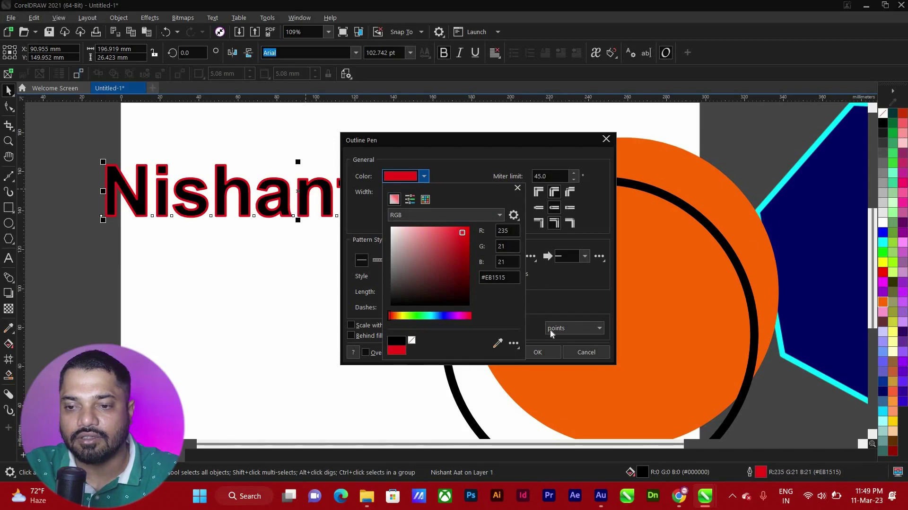
left_click(568, 312)
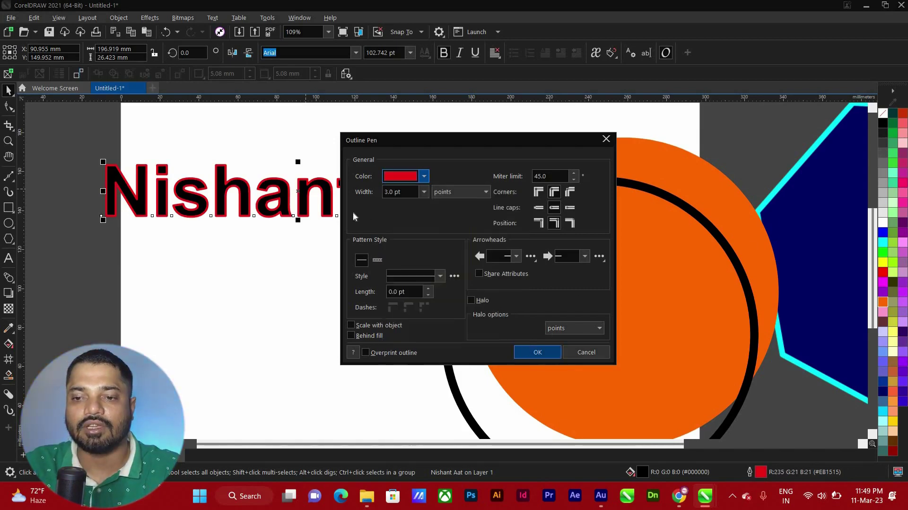
left_click(538, 352)
Shift the outlined text slightly left on the page
scroll(308, 205, "up", 2)
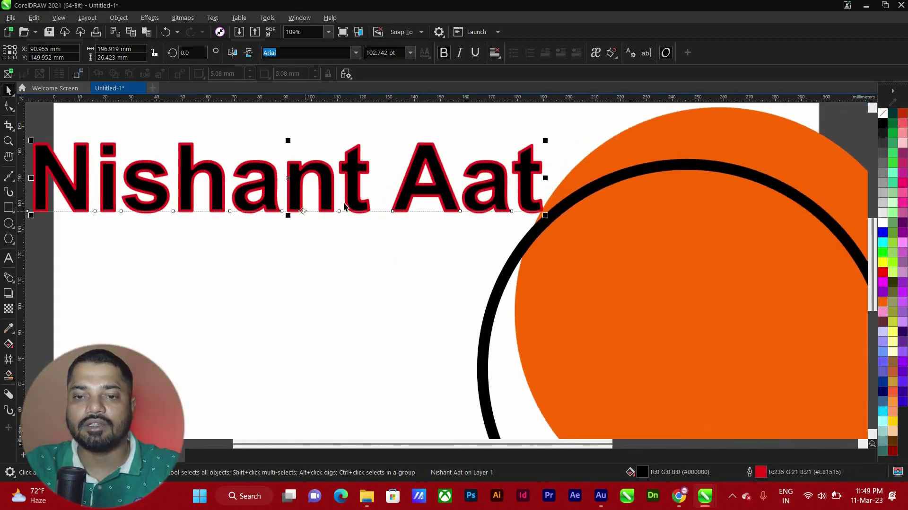
scroll(307, 205, "down", 3)
scroll(352, 214, "up", 1)
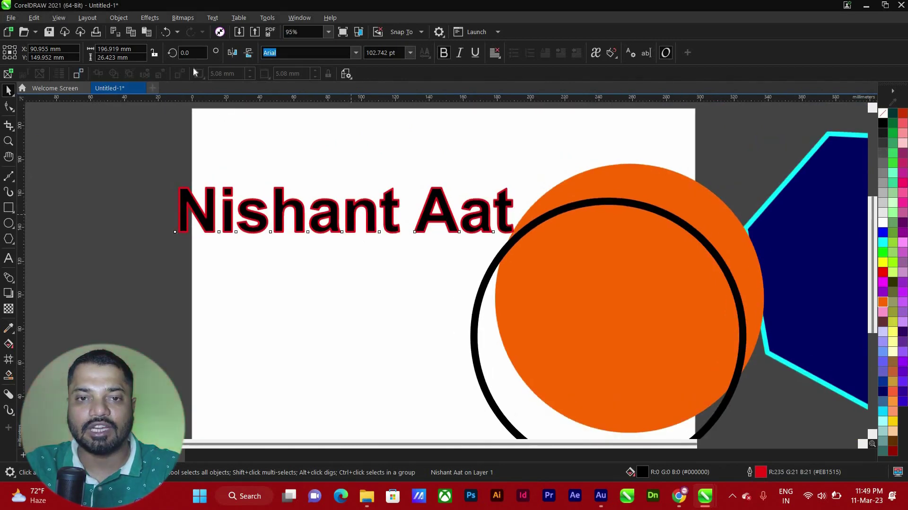
left_click_drag(177, 189, 167, 191)
Convert the text's red outline to a separate object, pull it off, then realign the black text onto it
left_click(116, 17)
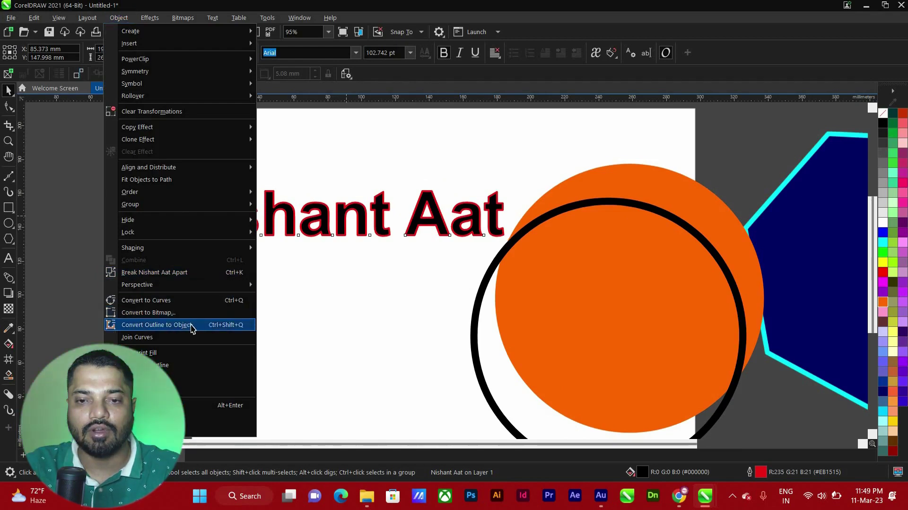
left_click(192, 325)
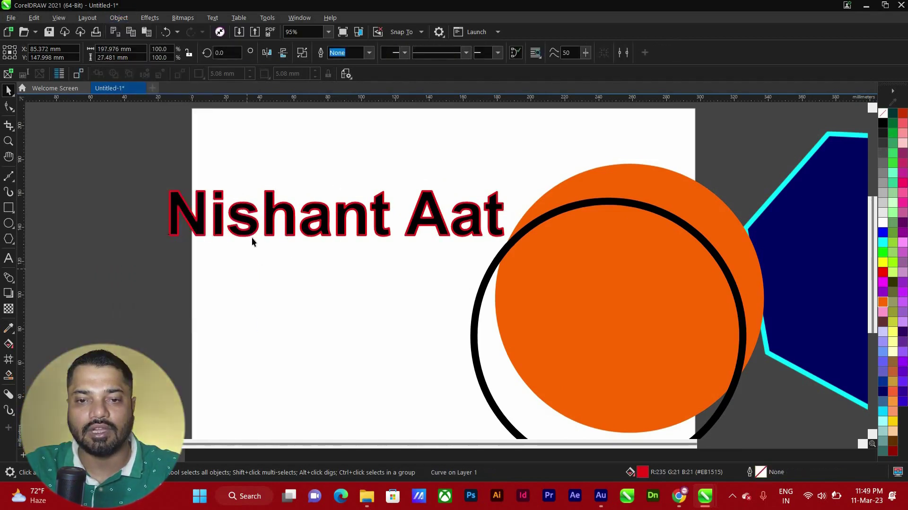
left_click_drag(257, 251, 263, 274)
scroll(218, 201, "up", 3)
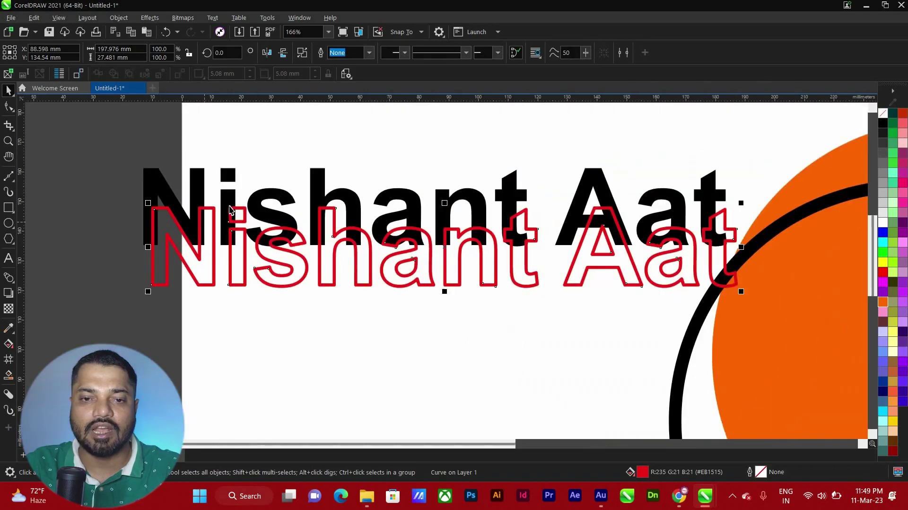
left_click_drag(212, 185, 228, 224)
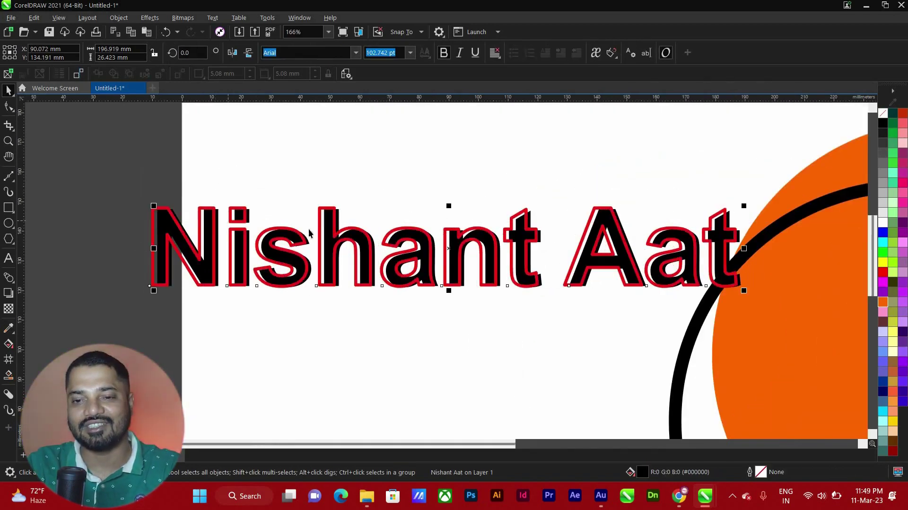
scroll(284, 213, "down", 5)
Select both text copies and clear them, leaving an empty A4 page
left_click_drag(325, 258, 265, 203)
key("alt+c")
key("Escape")
key("Escape")
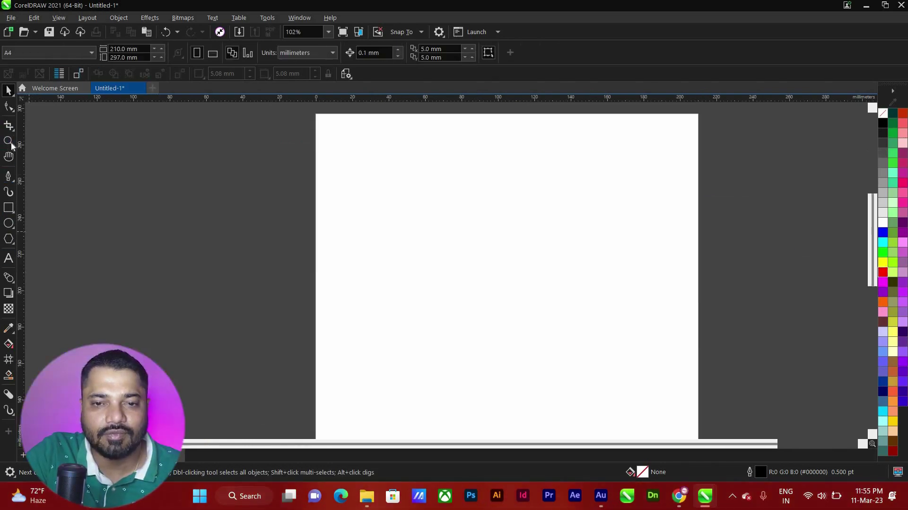
Draw a rounded open curve with the Pen tool, ending just short of its start at the top
left_click(8, 178)
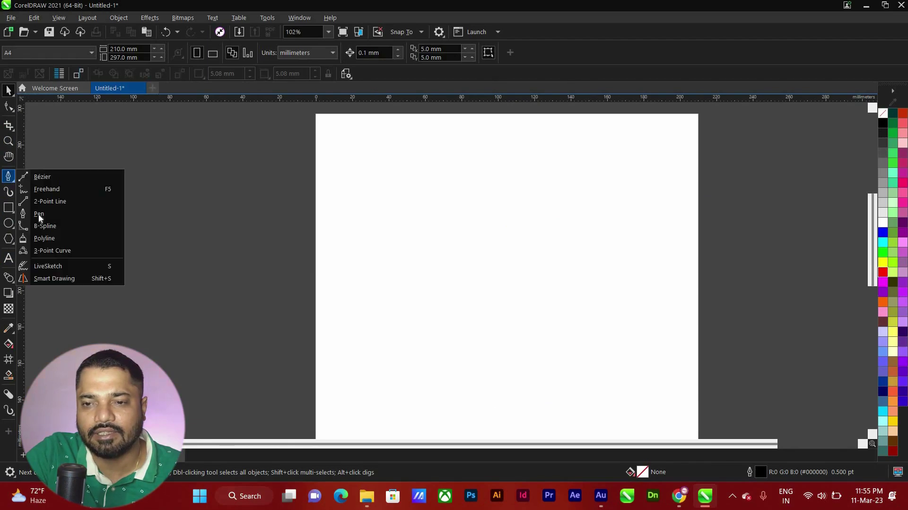
left_click(28, 213)
left_click(425, 203)
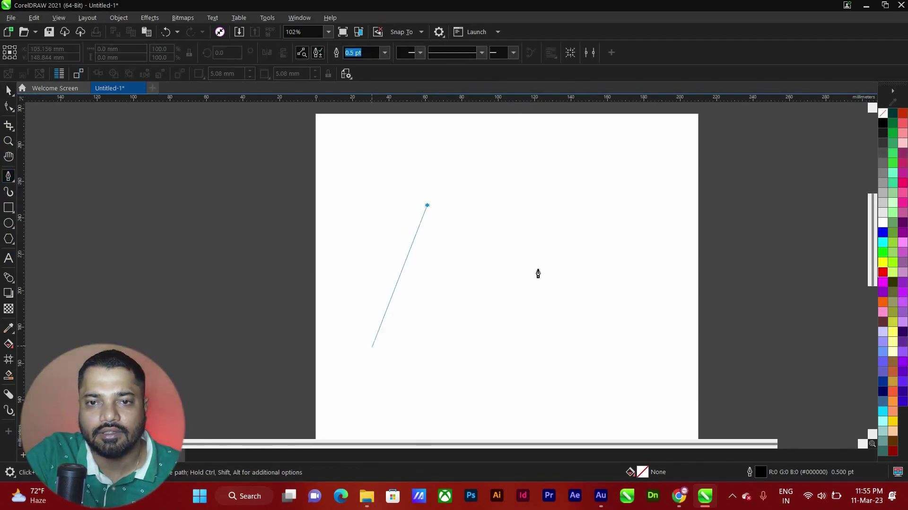
left_click_drag(373, 361, 486, 415)
left_click_drag(530, 264, 516, 244)
left_click(440, 207)
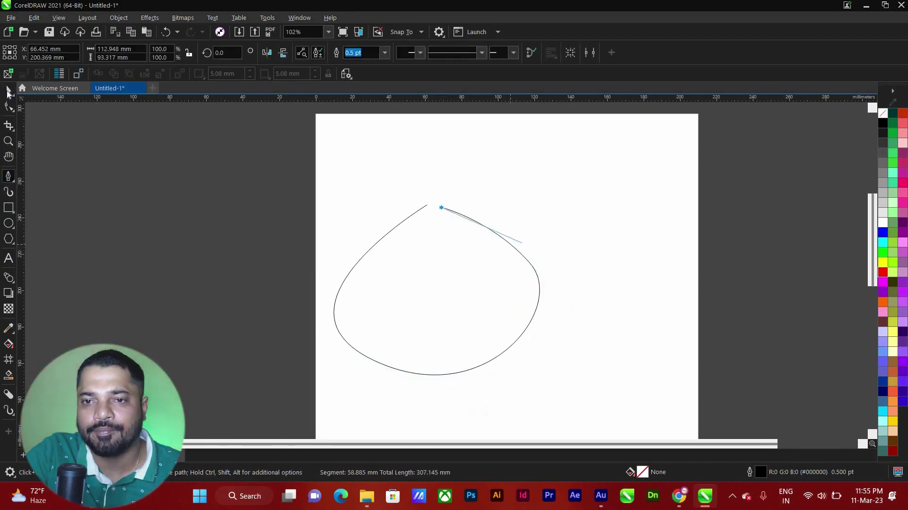
key("space")
Give the curve a 4.0 pt red outline
scroll(409, 235, "up", 5)
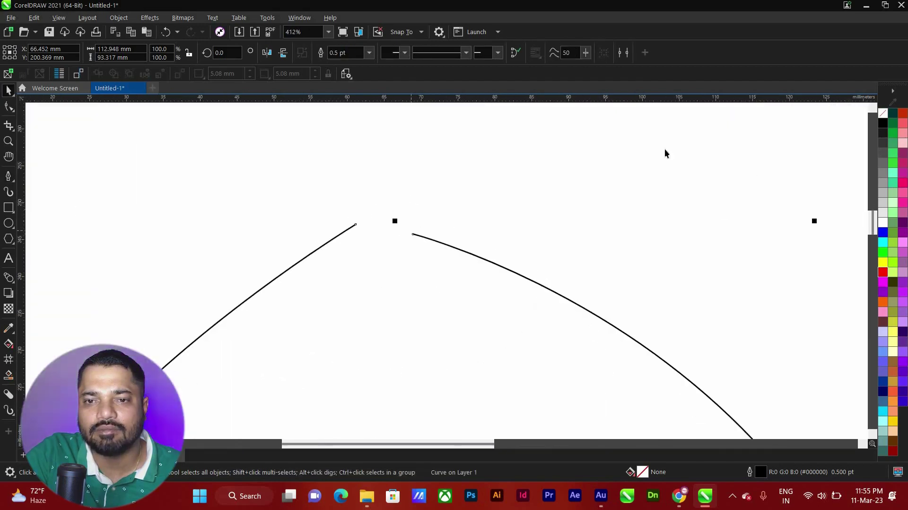
left_click(369, 53)
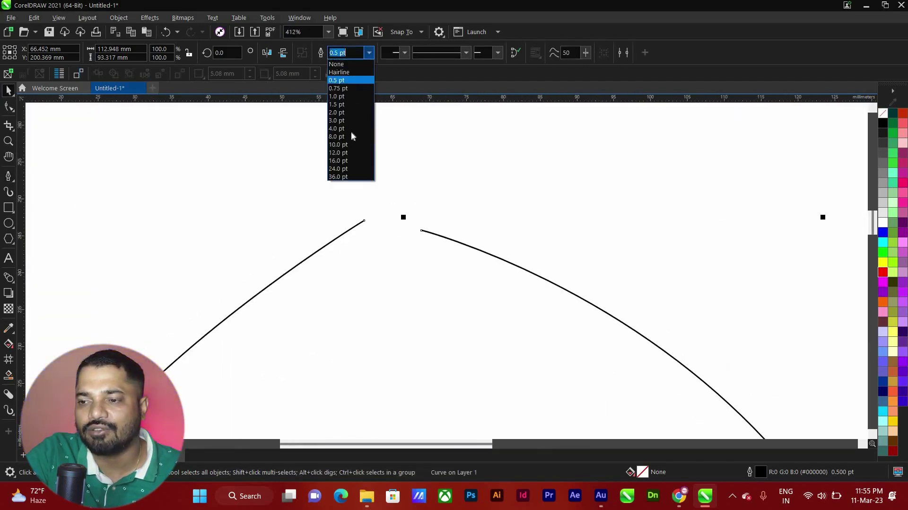
left_click(350, 128)
scroll(592, 211, "up", 1)
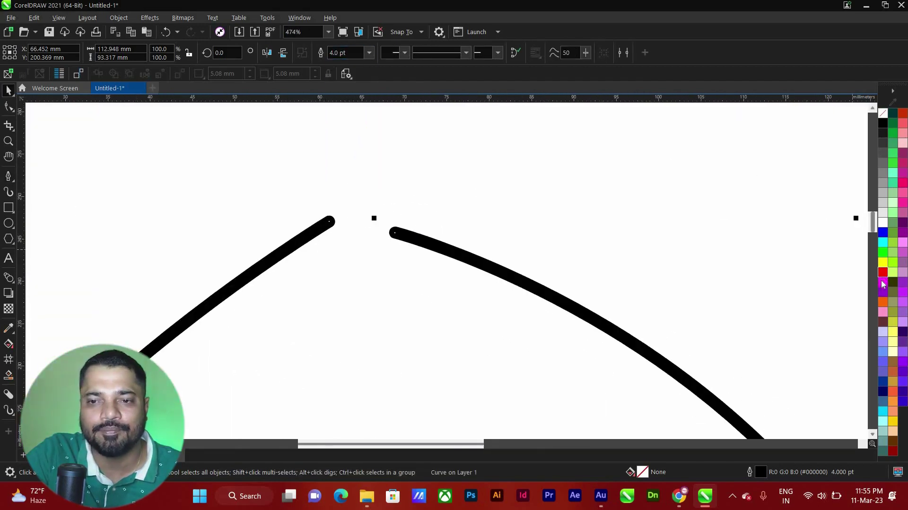
right_click(882, 271)
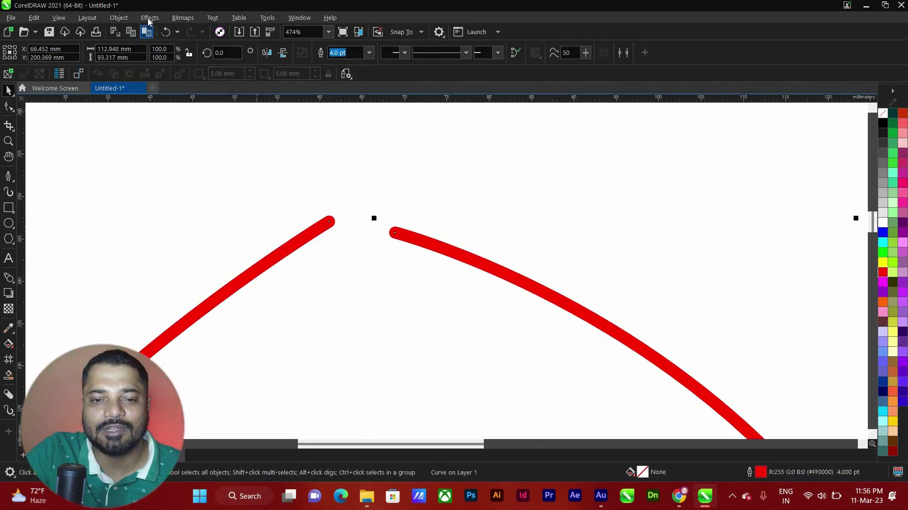
left_click(119, 17)
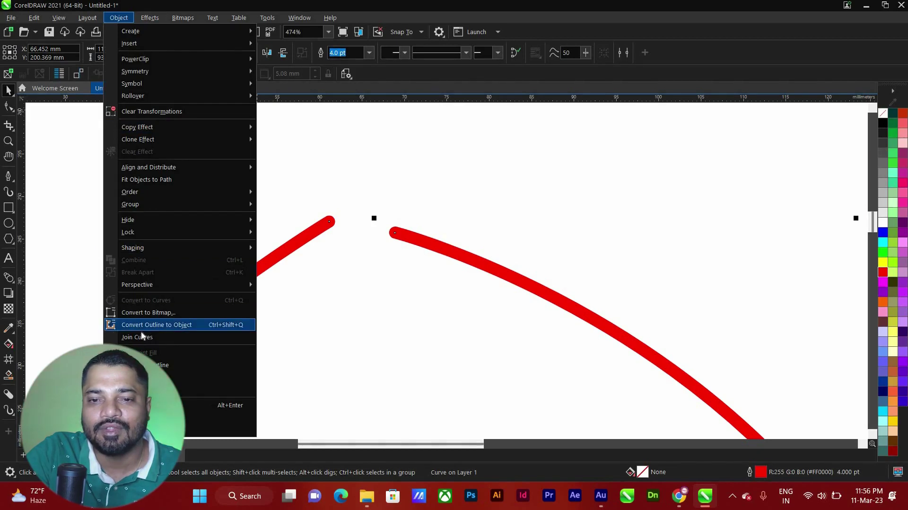
Join the curve's two ends with Join Curves using Extend, closing the top gap
left_click(138, 337)
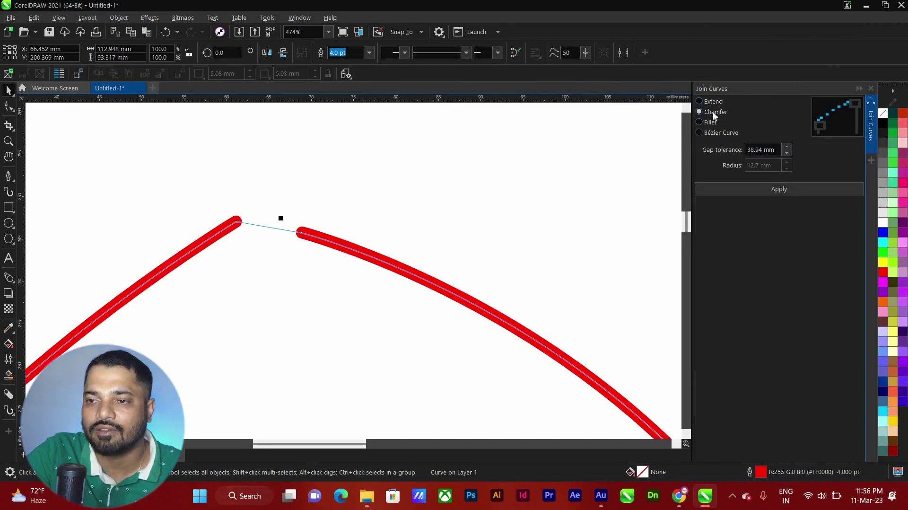
left_click(709, 130)
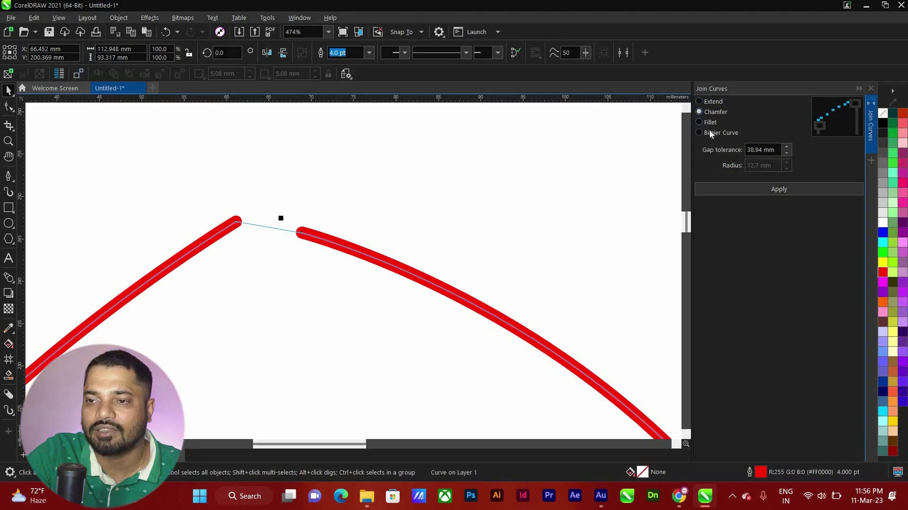
left_click(713, 101)
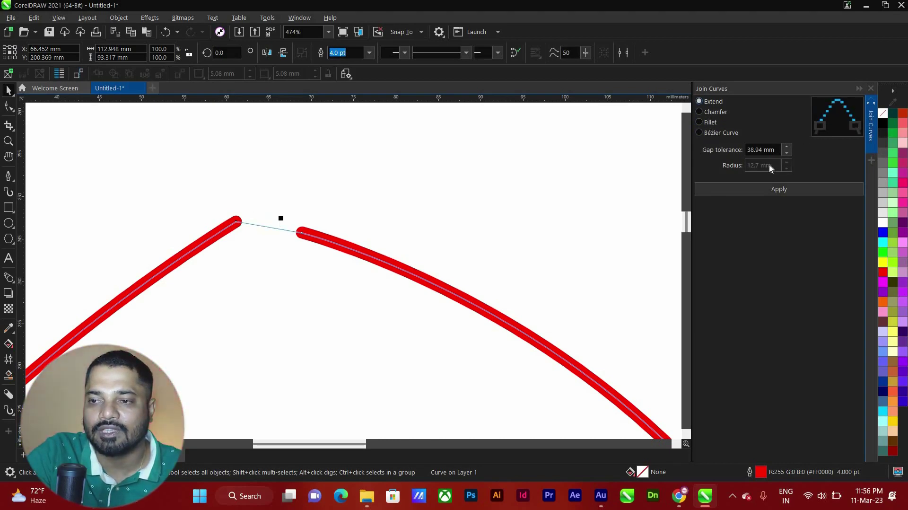
left_click(777, 189)
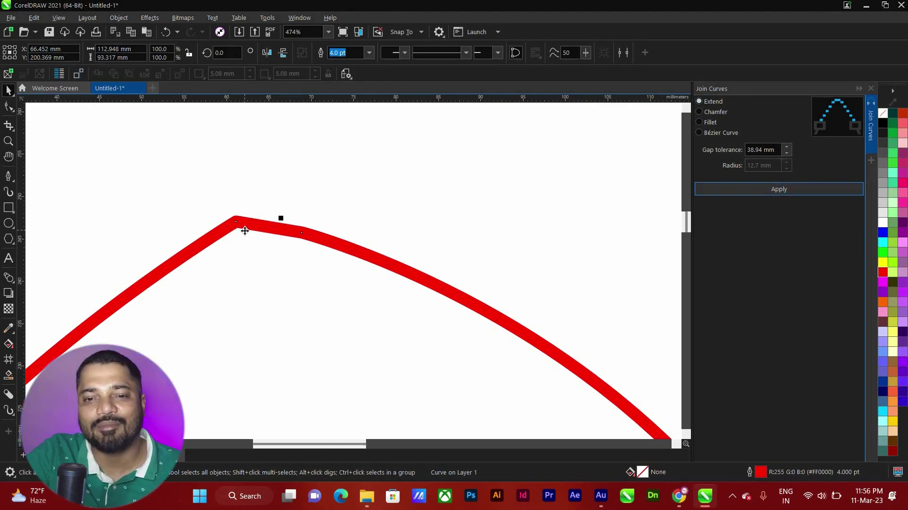
scroll(259, 245, "down", 5)
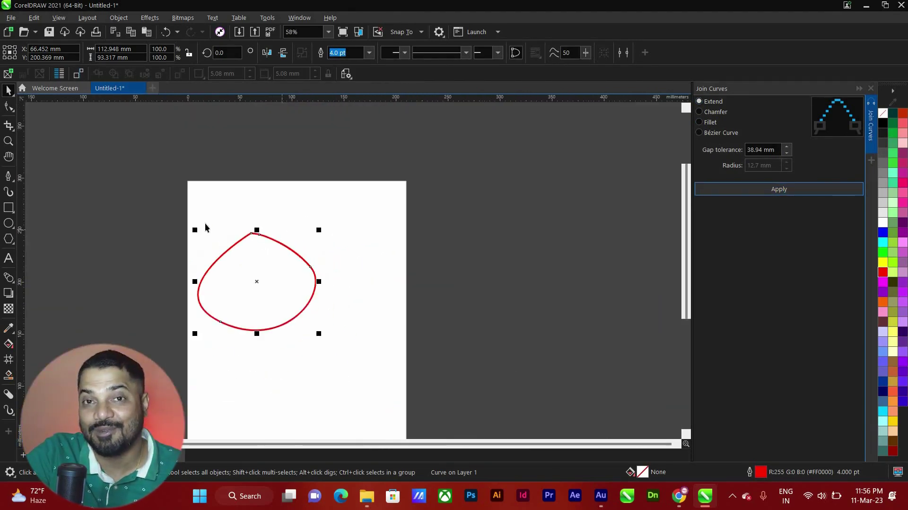